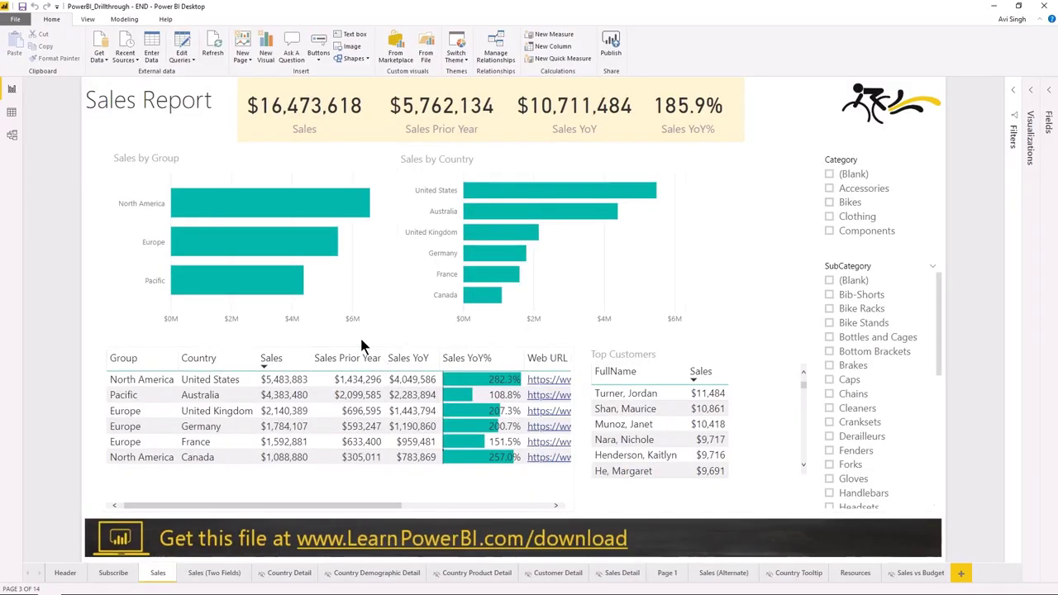
View the Country Detail, Country Demographic Detail and Country Product Detail pages, ending on the Sales page.
left_click(280, 581)
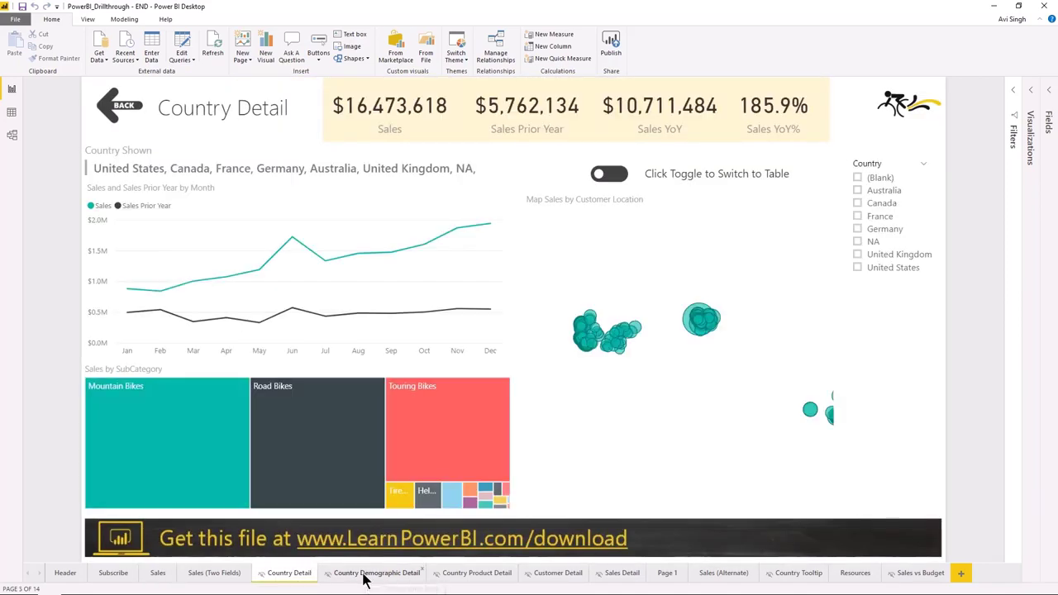
left_click(364, 579)
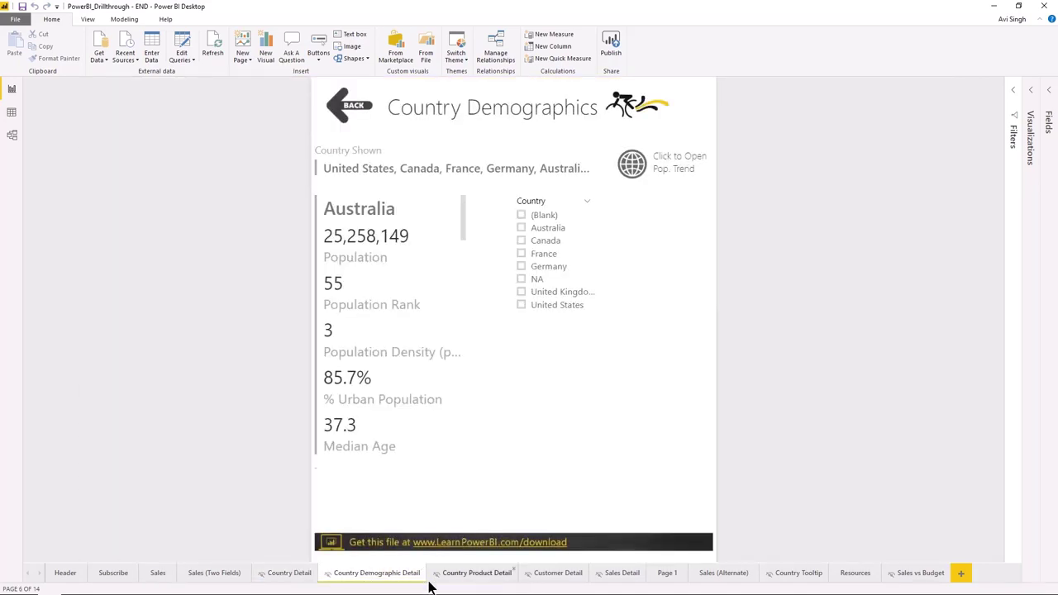
left_click(465, 579)
left_click(157, 575)
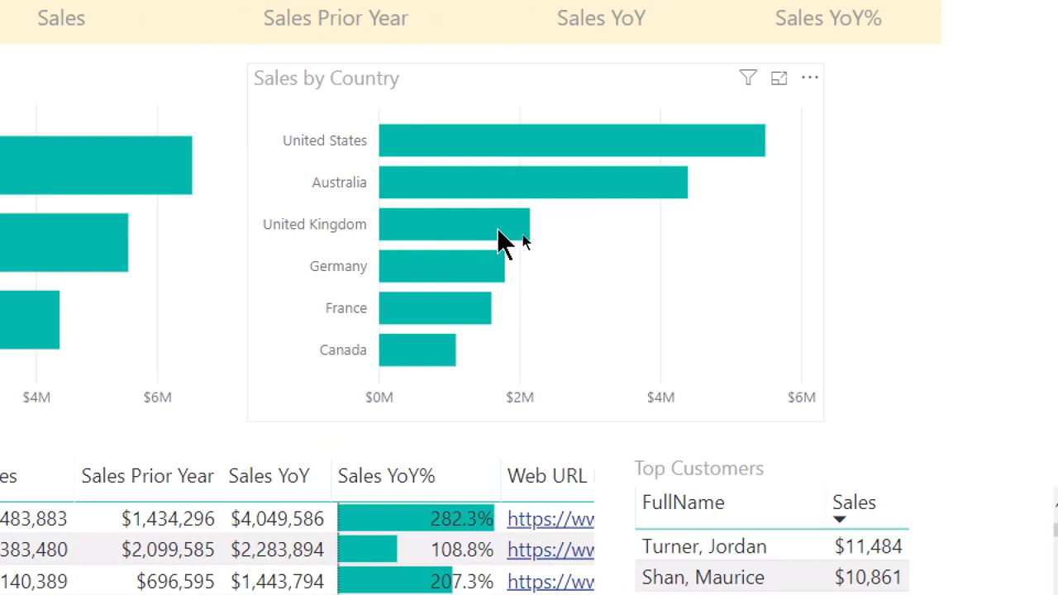
Drill through from the United Kingdom bar in Sales by Country to Country Detail, and toggle the map to a table and back.
right_click(498, 232)
mouse_move(574, 351)
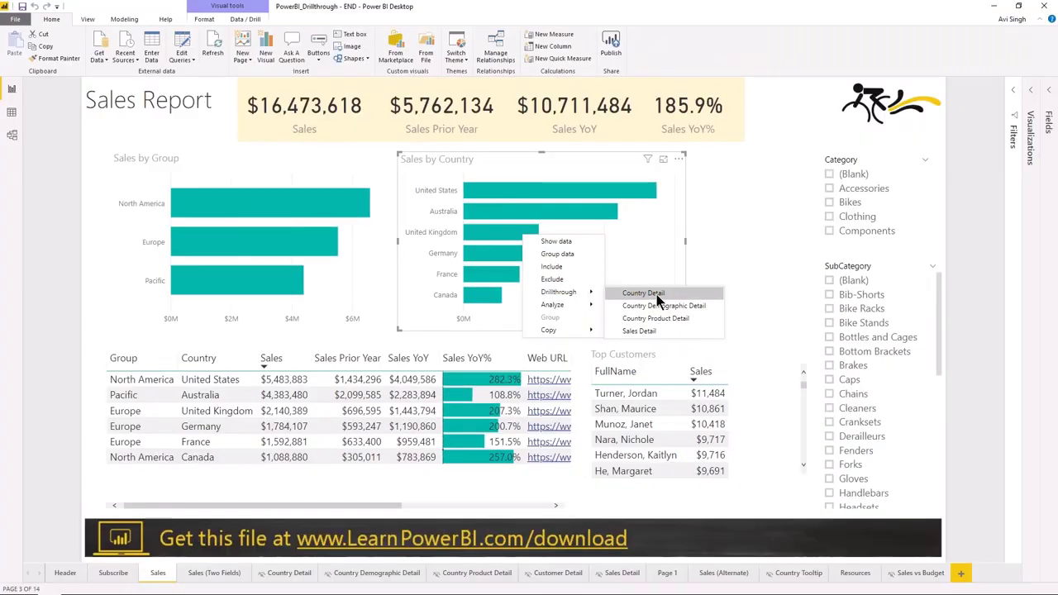
left_click(769, 355)
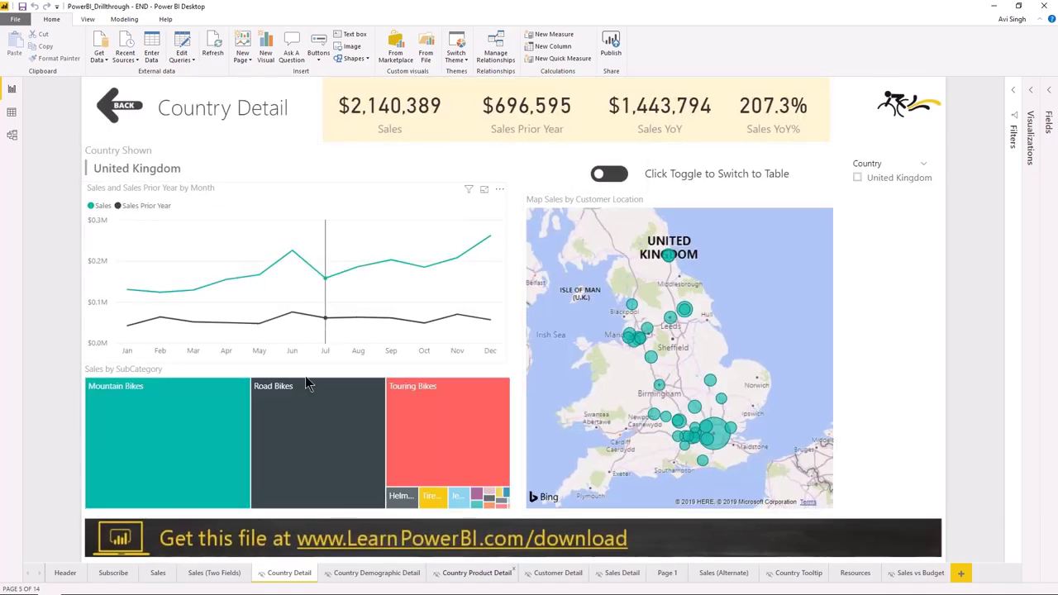
left_click(619, 179)
left_click(608, 176)
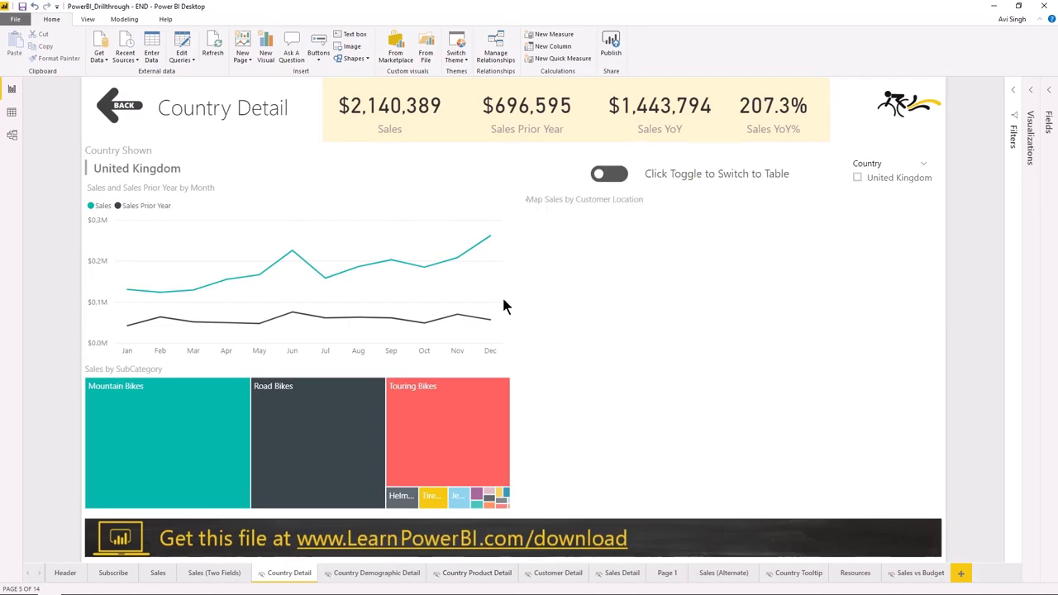
Cross-filter Country Detail by the Road Bikes and Helmets tiles in turn, clear the selection, and go back to the Sales page.
left_click(342, 433)
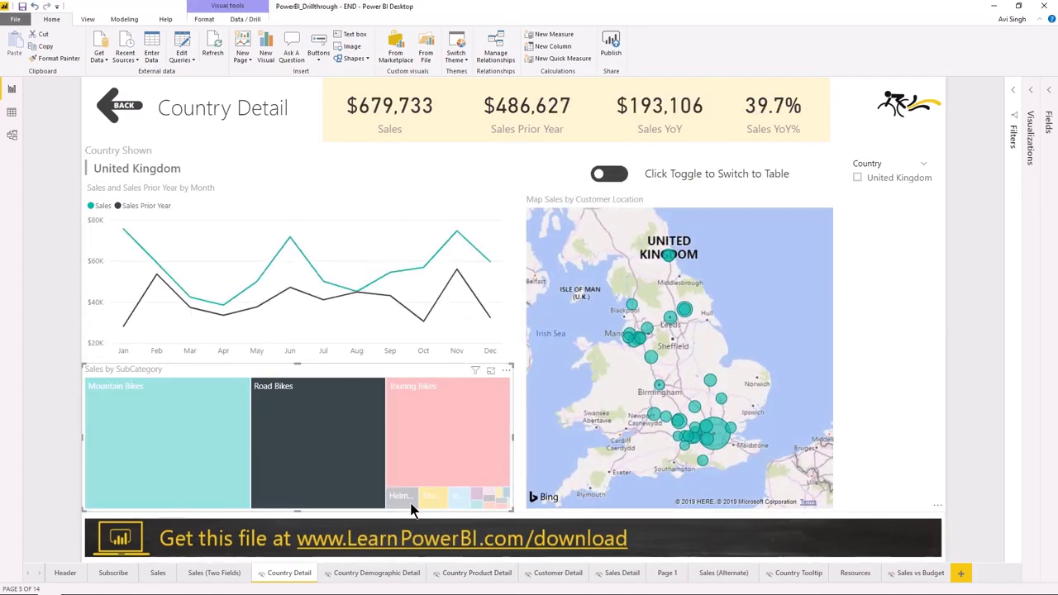
left_click(407, 497)
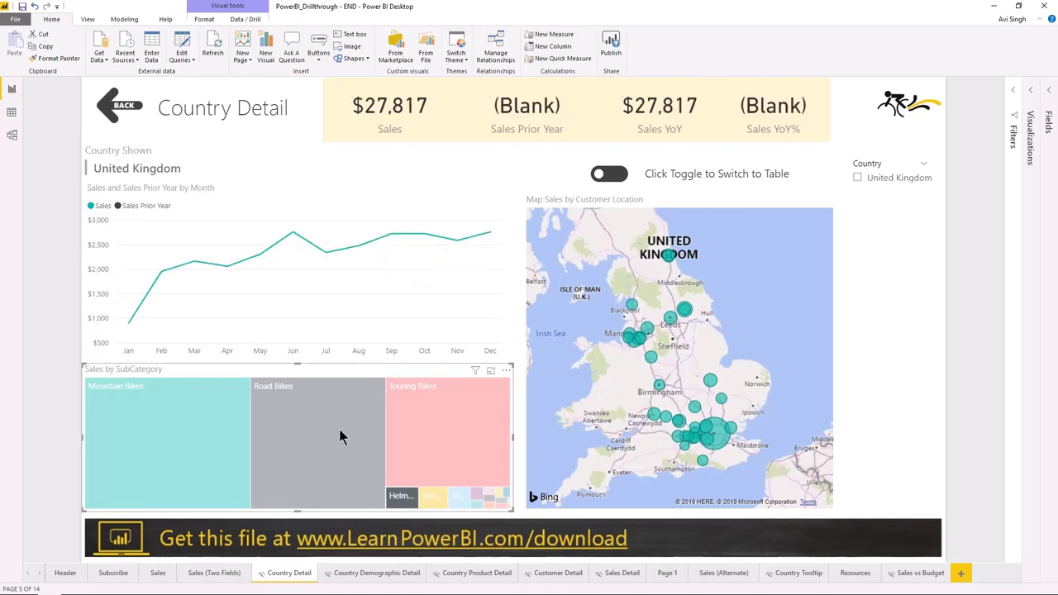
left_click(339, 429)
left_click(290, 416)
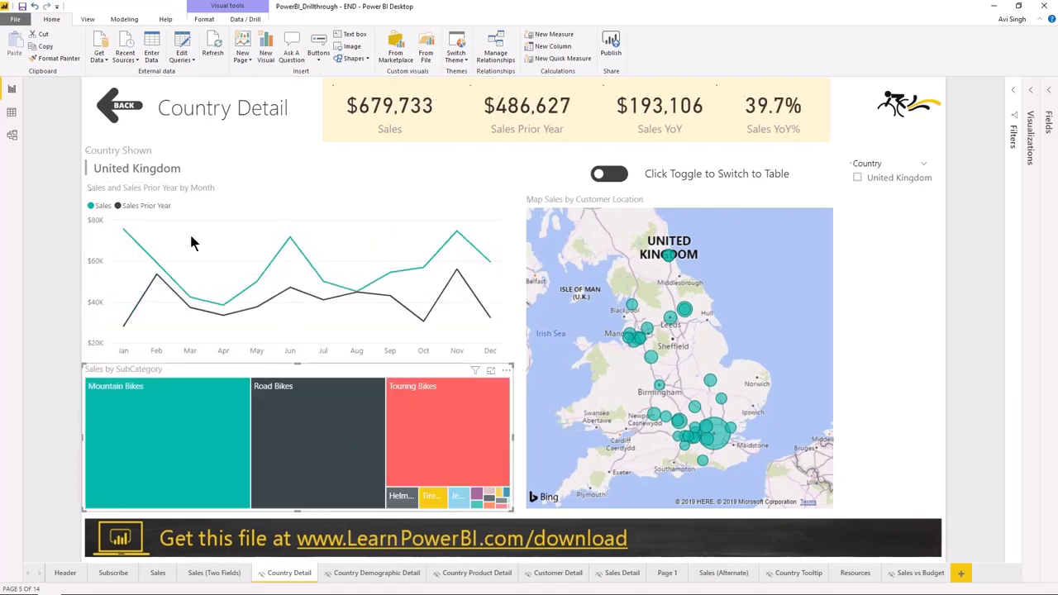
left_click(117, 113, "ctrl")
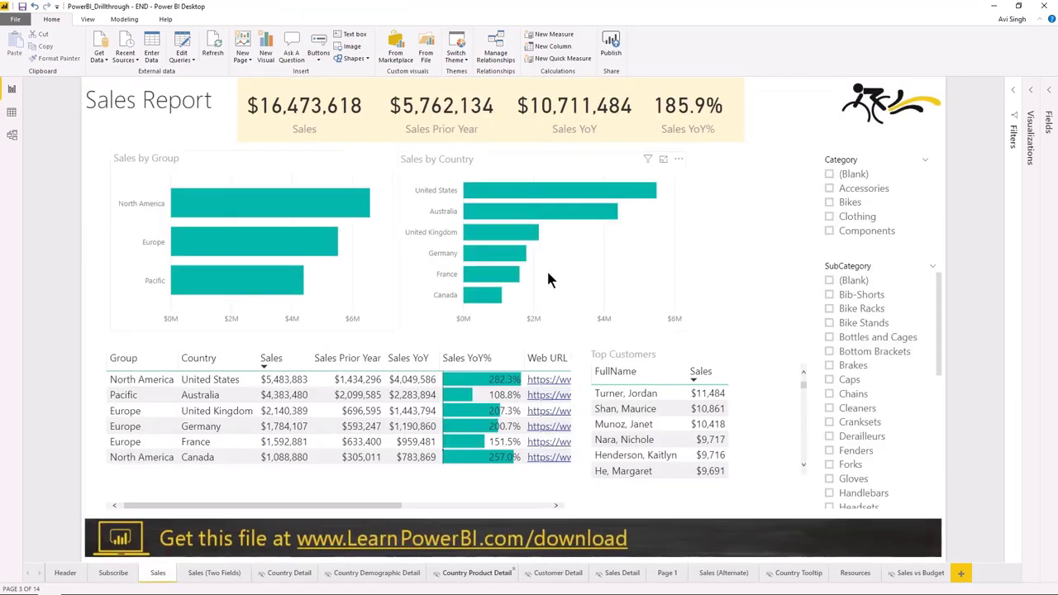
Drill through from the United Kingdom bar to Country Demographic Detail, and go back to the Sales page.
right_click(506, 238)
mouse_move(543, 299)
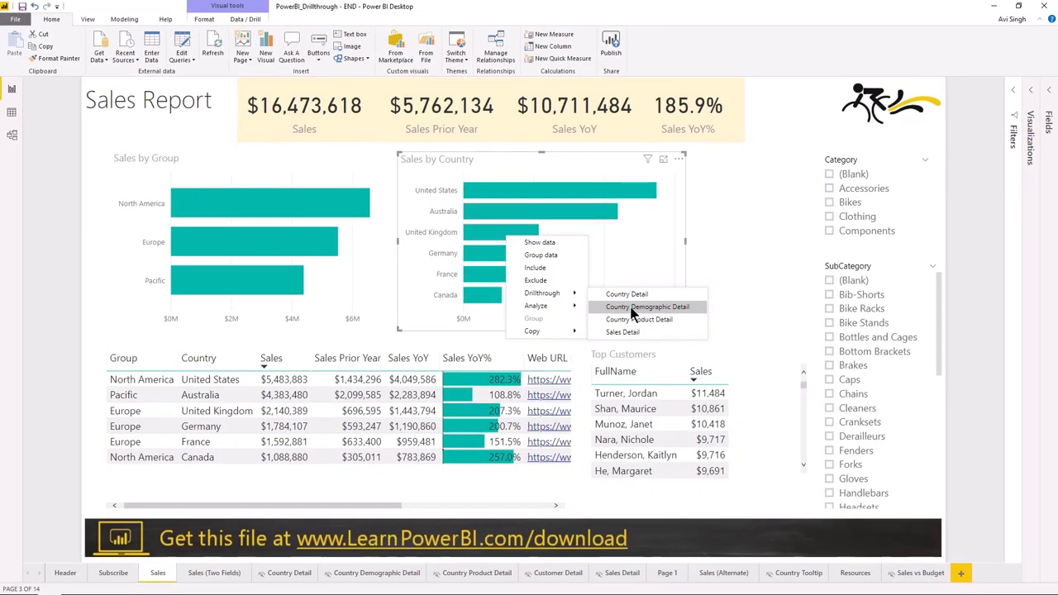
left_click(631, 307)
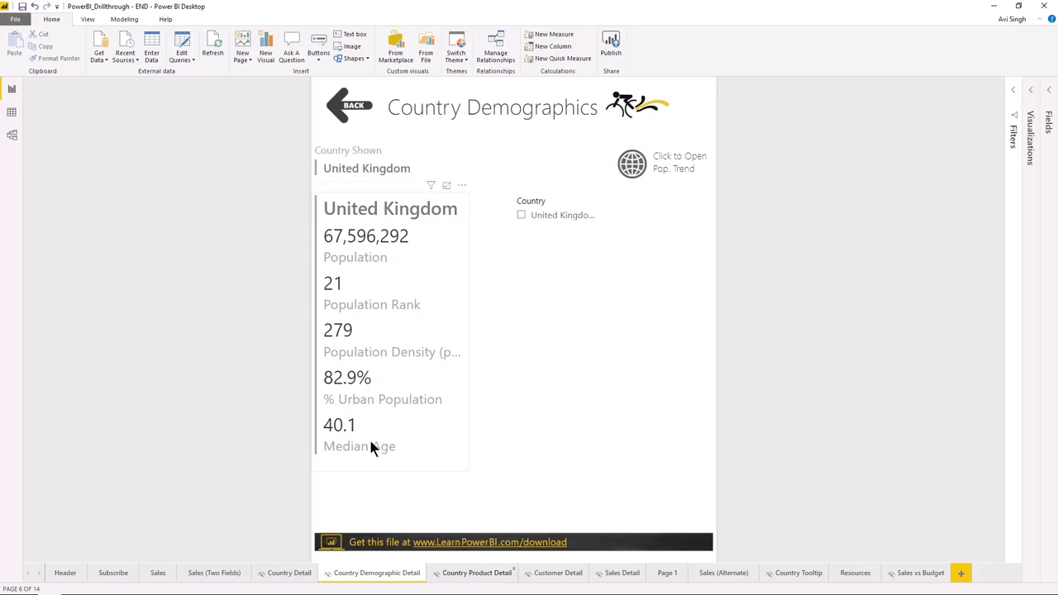
left_click(347, 106, "ctrl")
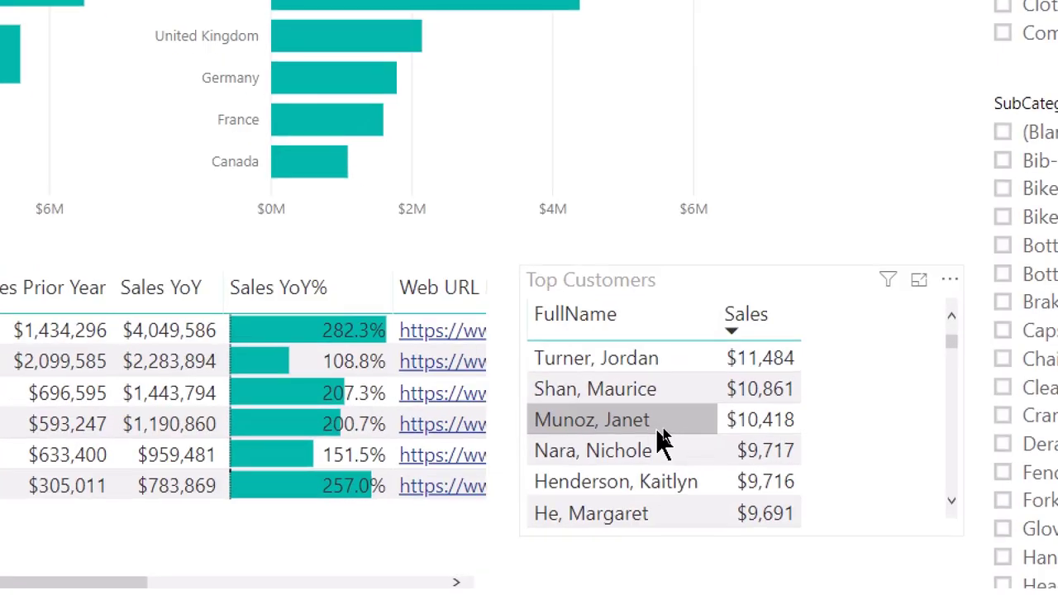
Drill through from the third customer in Top Customers to Customer Detail, and go back to the Sales page.
right_click(640, 427)
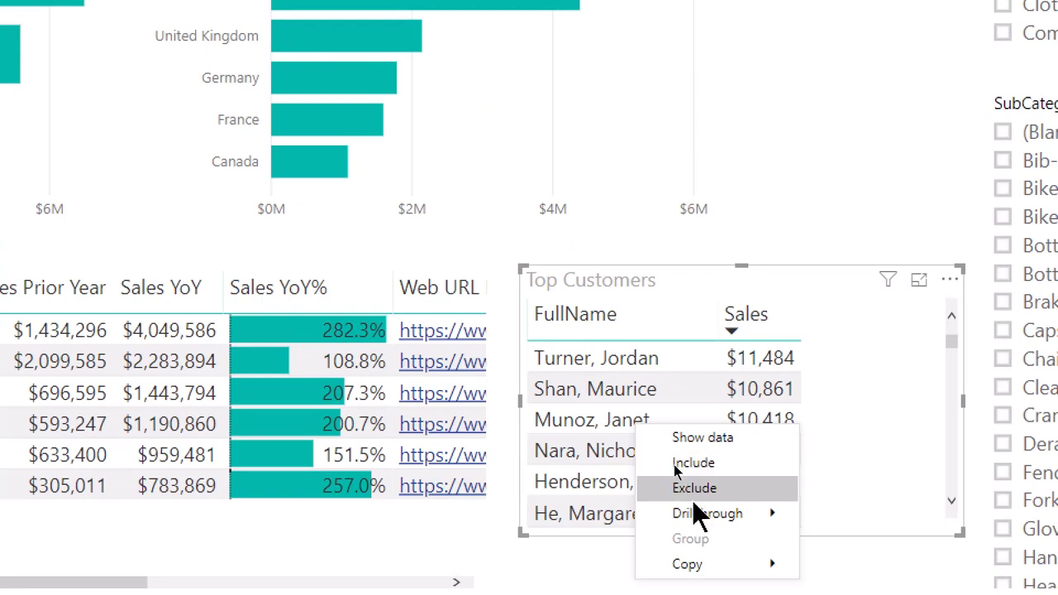
mouse_move(694, 512)
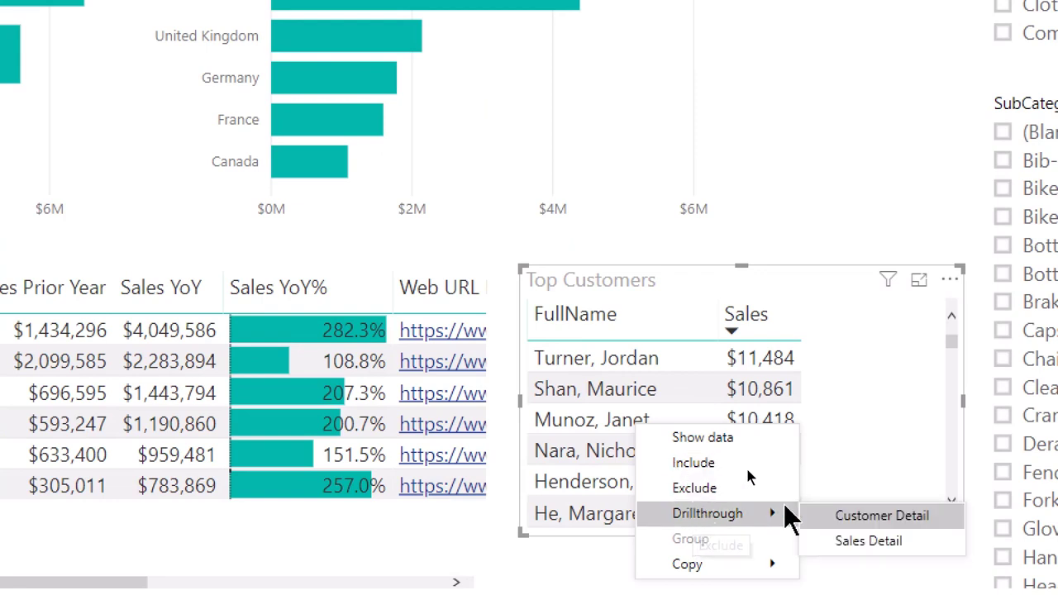
left_click(835, 516)
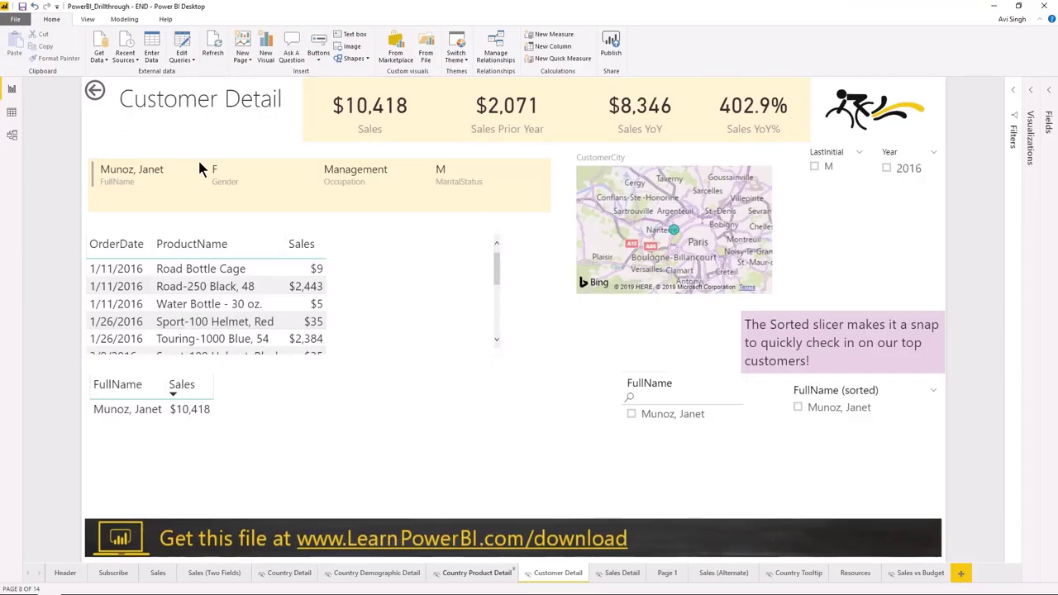
left_click(97, 98, "ctrl")
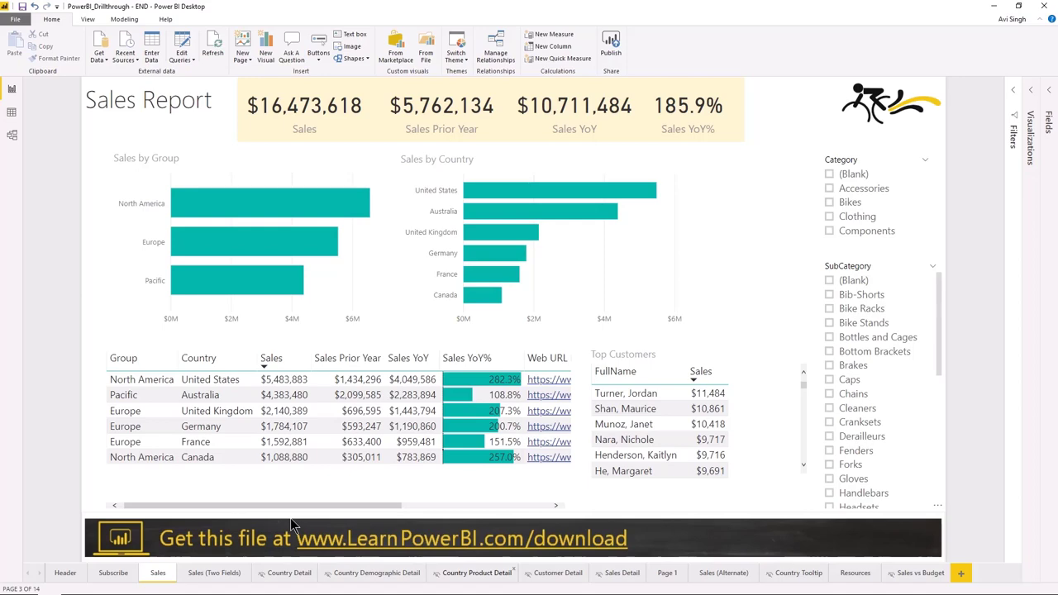
Remove the Category and Country drillthrough fields from the Country Product Detail page.
left_click(461, 579)
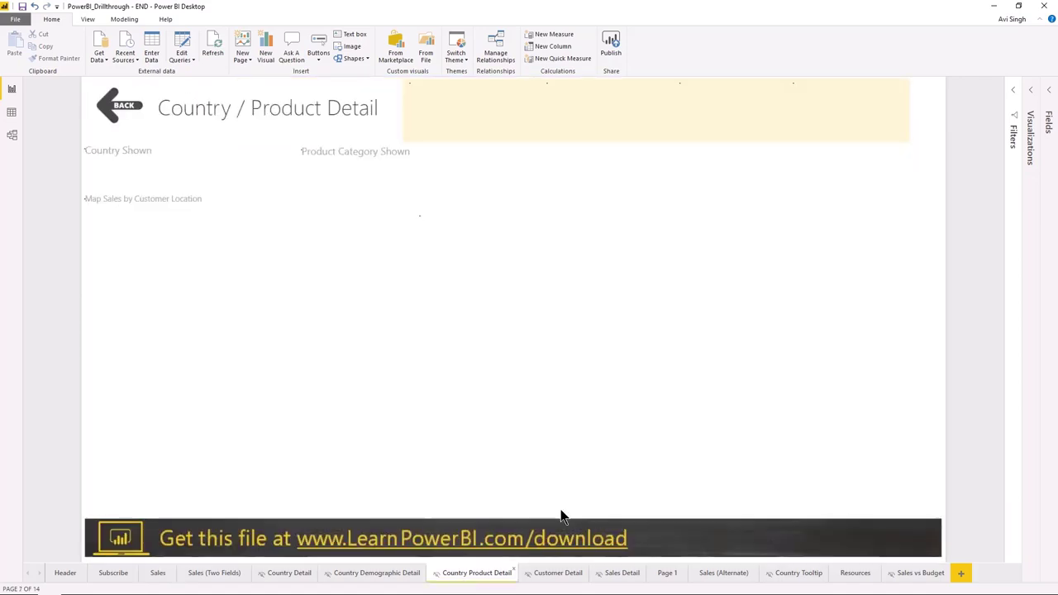
left_click(1030, 92)
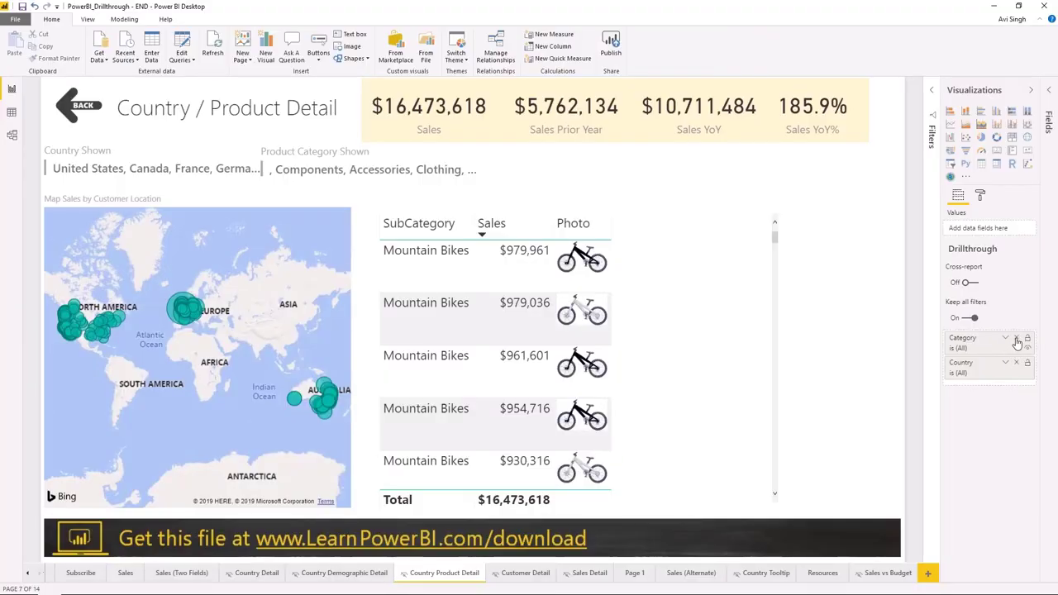
left_click(1018, 340)
left_click(1018, 340)
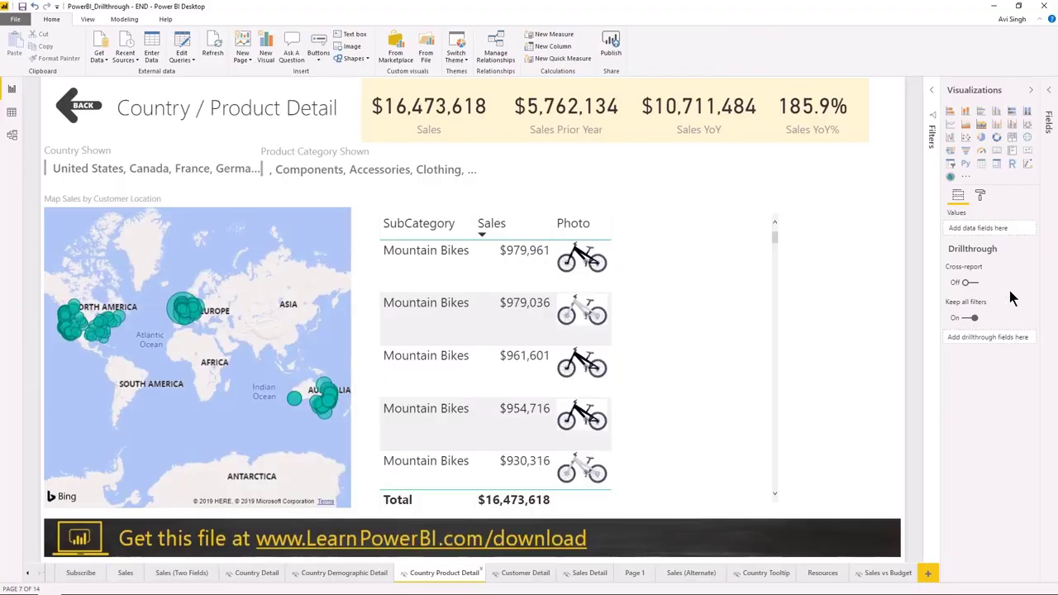
Add Country from the Territories table as a drillthrough field on Country Product Detail, and collapse its filter card.
left_click(1049, 93)
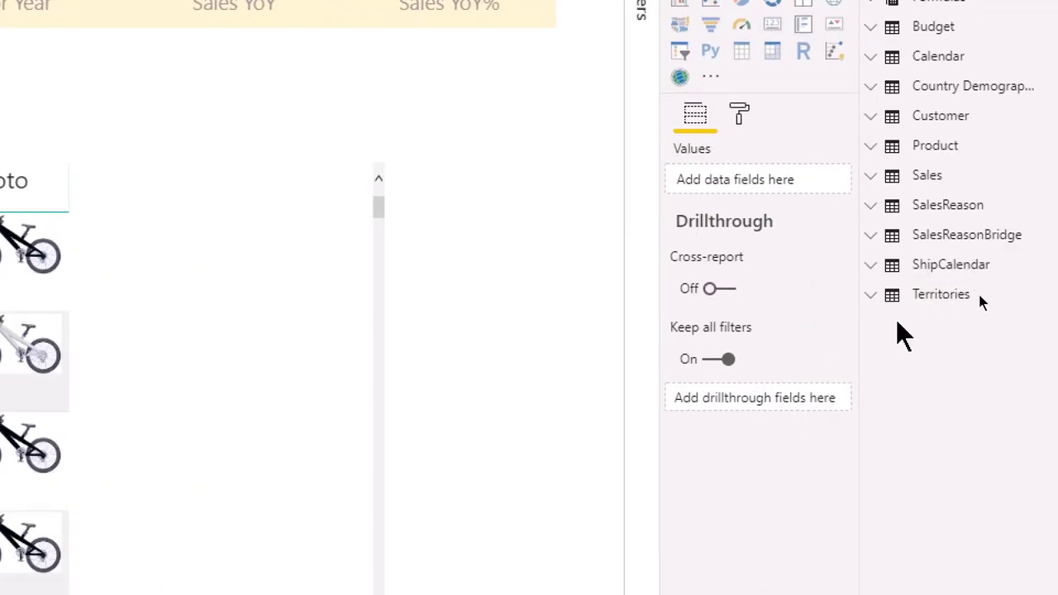
left_click(872, 301)
left_click_drag(946, 330, 763, 407)
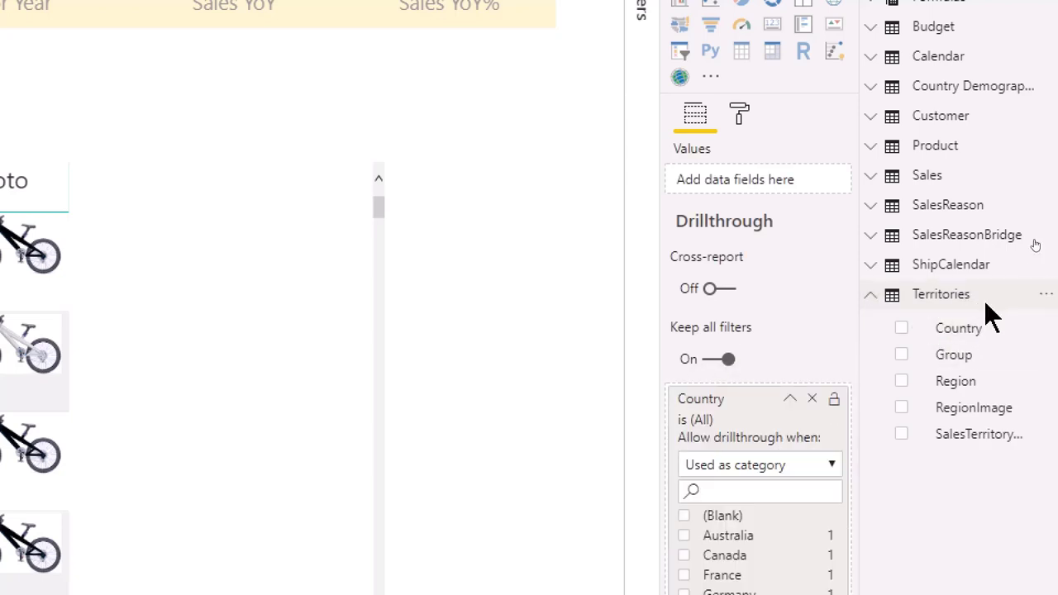
left_click(790, 399)
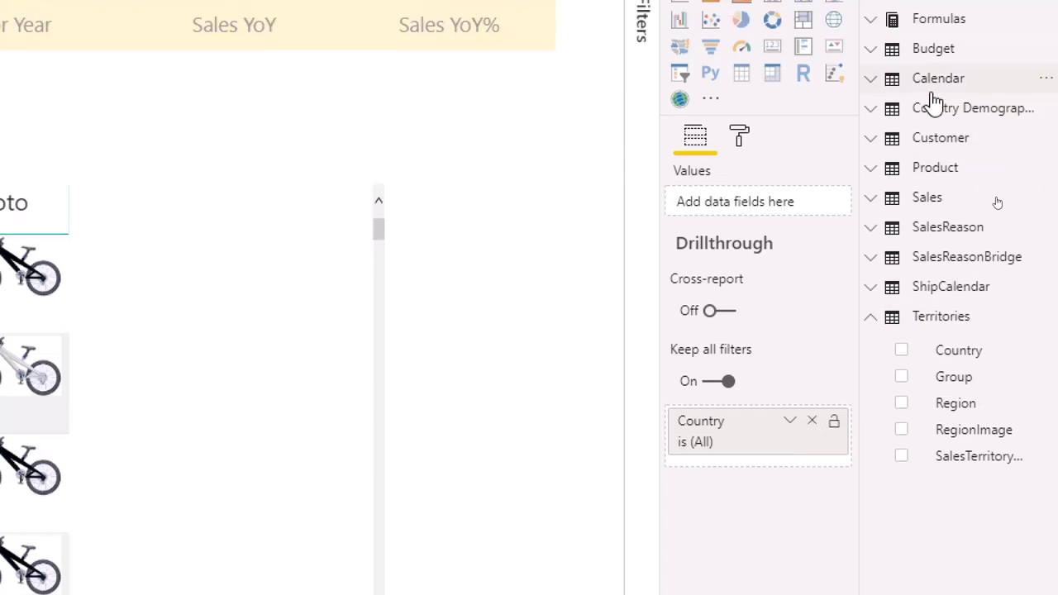
Add Category from the Product table as a second drillthrough field below Country, and collapse its filter card.
left_click(913, 177)
left_click_drag(961, 207, 750, 473)
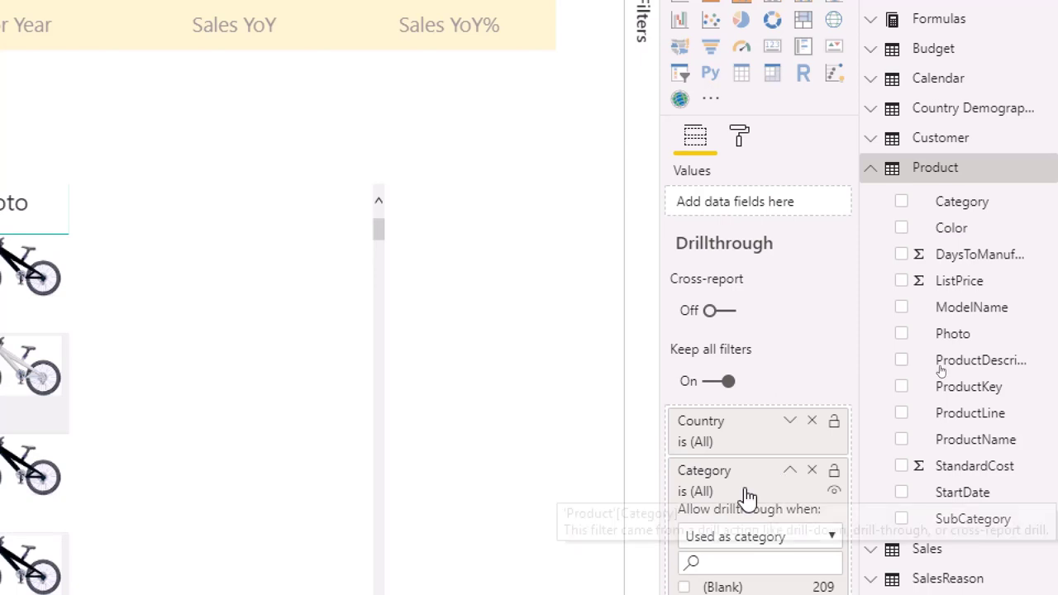
left_click(790, 474)
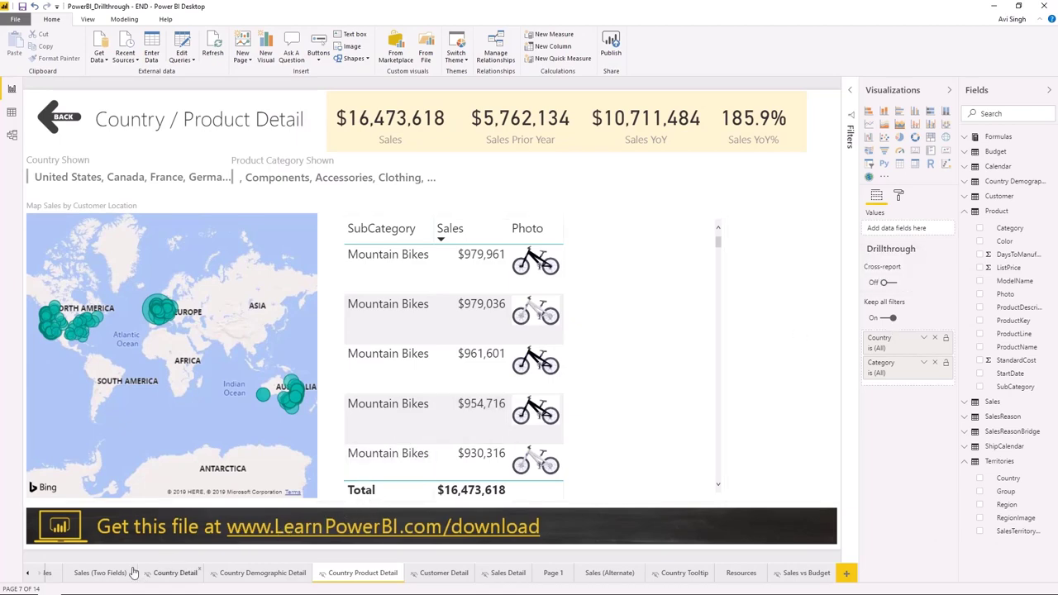
On the Sales (Two Fields) page, drill through from the Germany Bikes row to Country Product Detail.
left_click(107, 573)
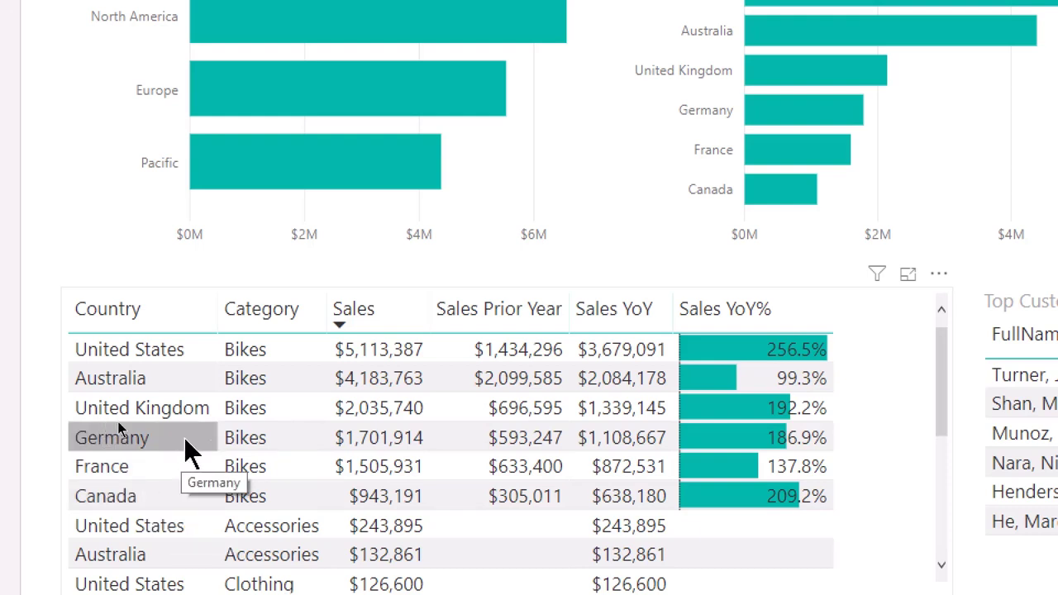
left_click(294, 440)
right_click(293, 439)
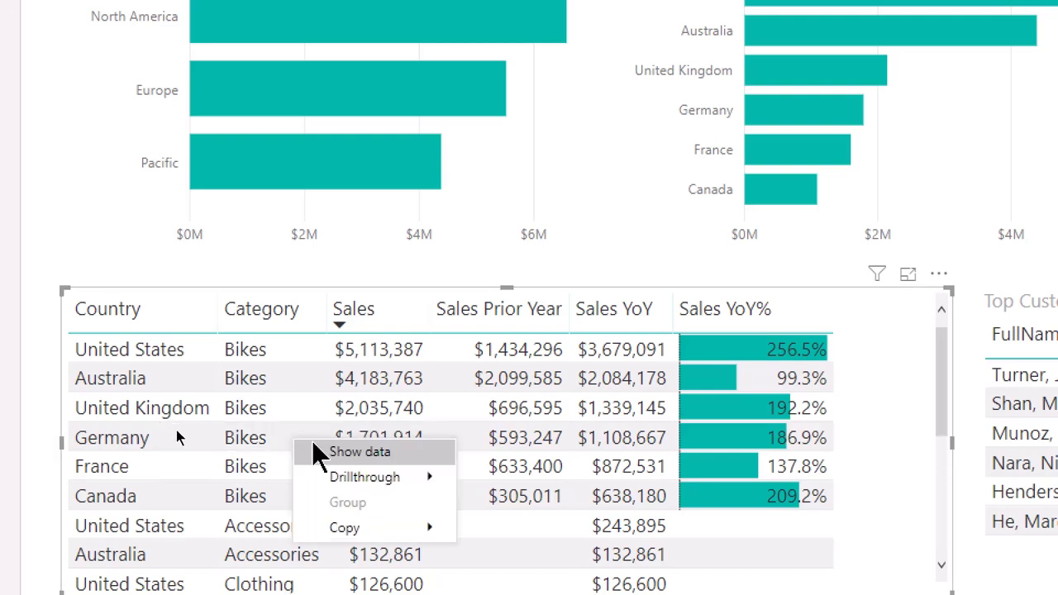
mouse_move(349, 479)
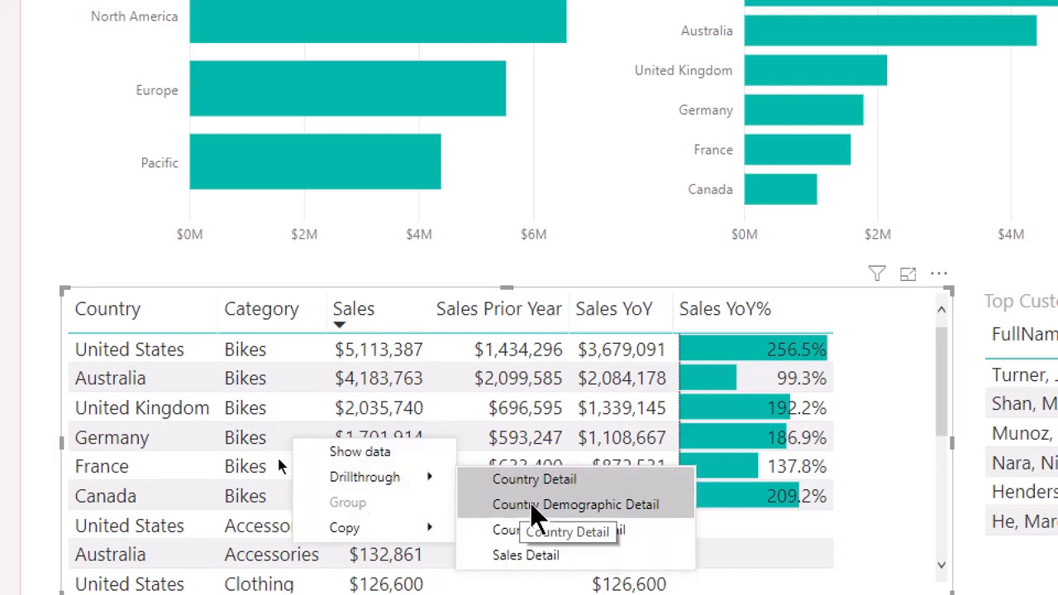
left_click(533, 533)
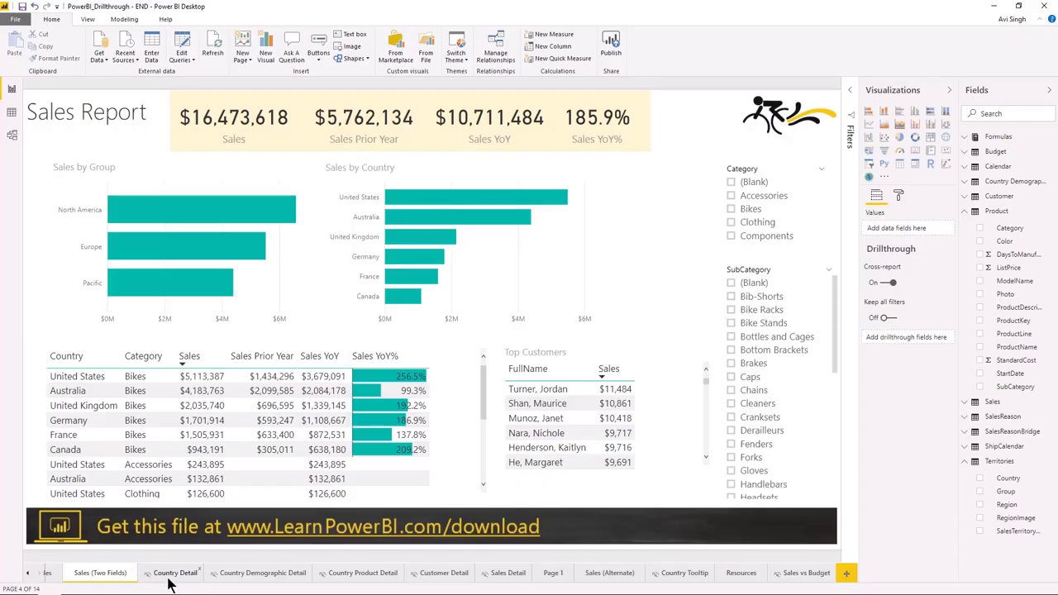
Turn off Keep all filters for drillthrough on the Country Detail page.
left_click(171, 575)
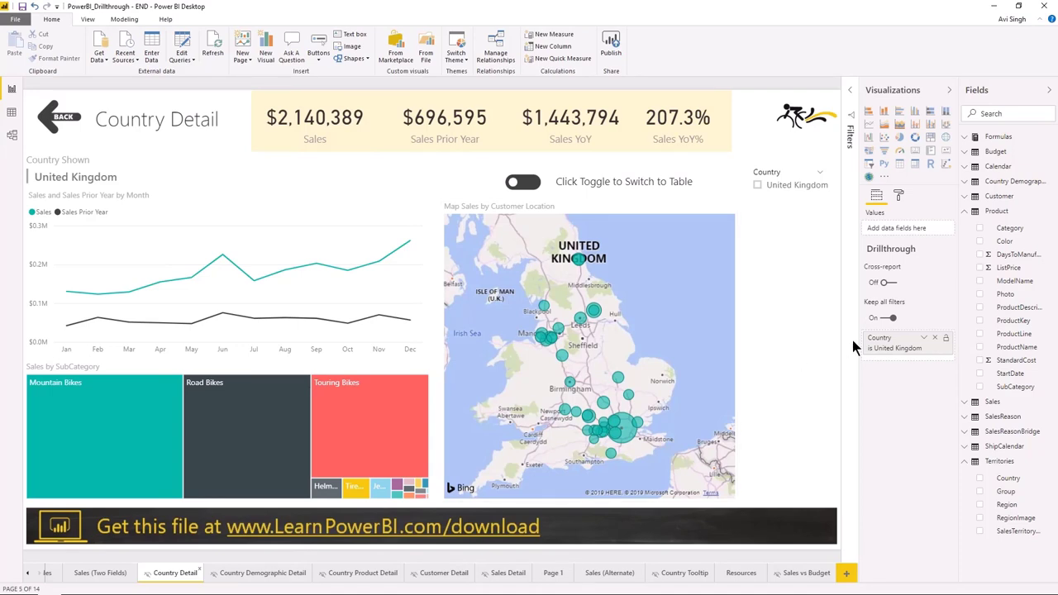
left_click(884, 319)
On the Sales page, select the France bar in Sales by Country and drill through from it to Country Detail.
left_click(25, 576)
left_click(26, 576)
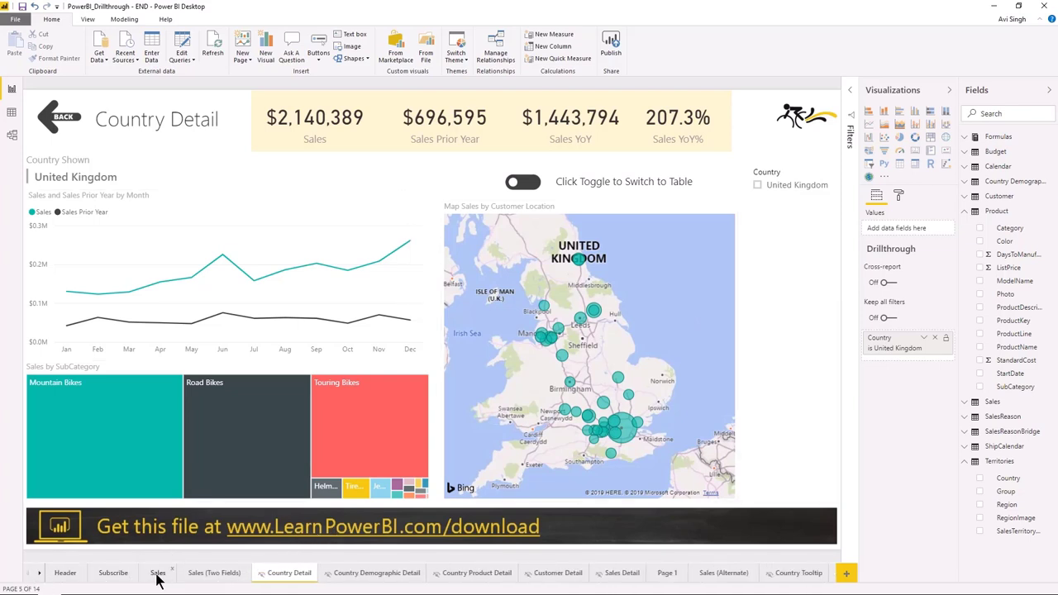
left_click(157, 577)
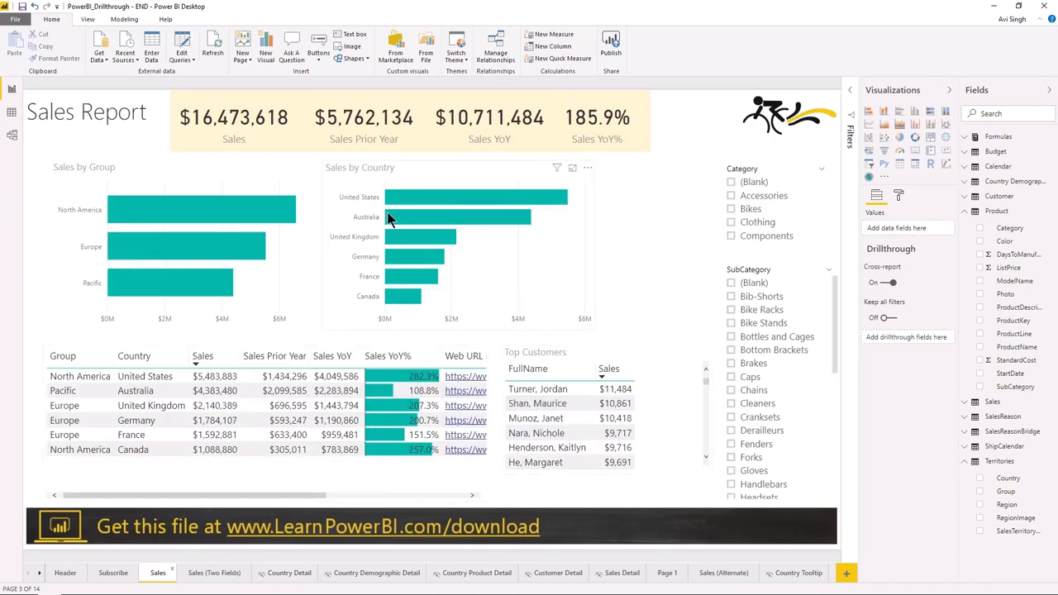
left_click(428, 284)
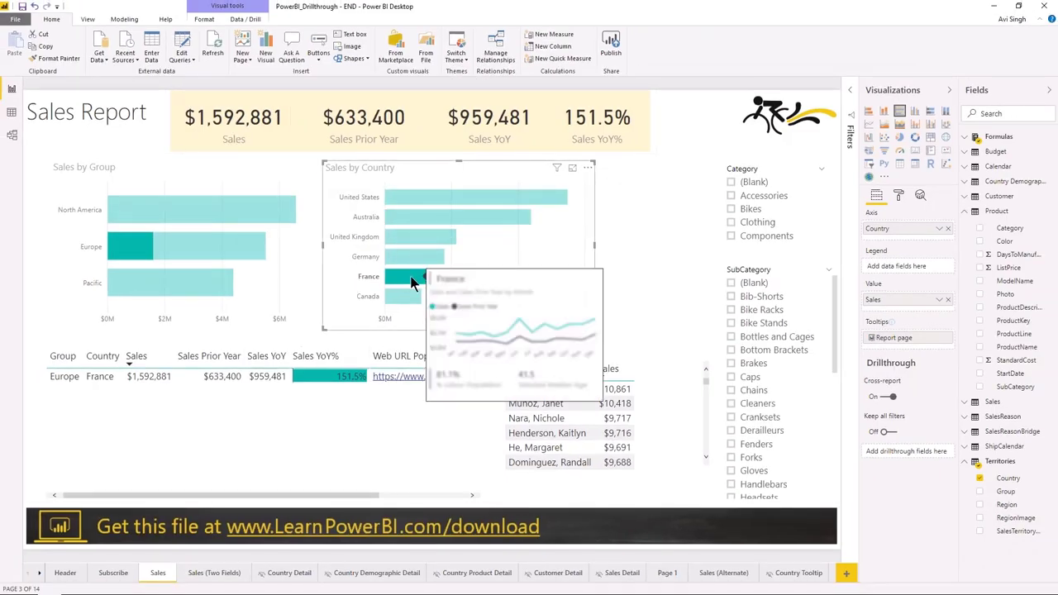
right_click(424, 284)
mouse_move(445, 337)
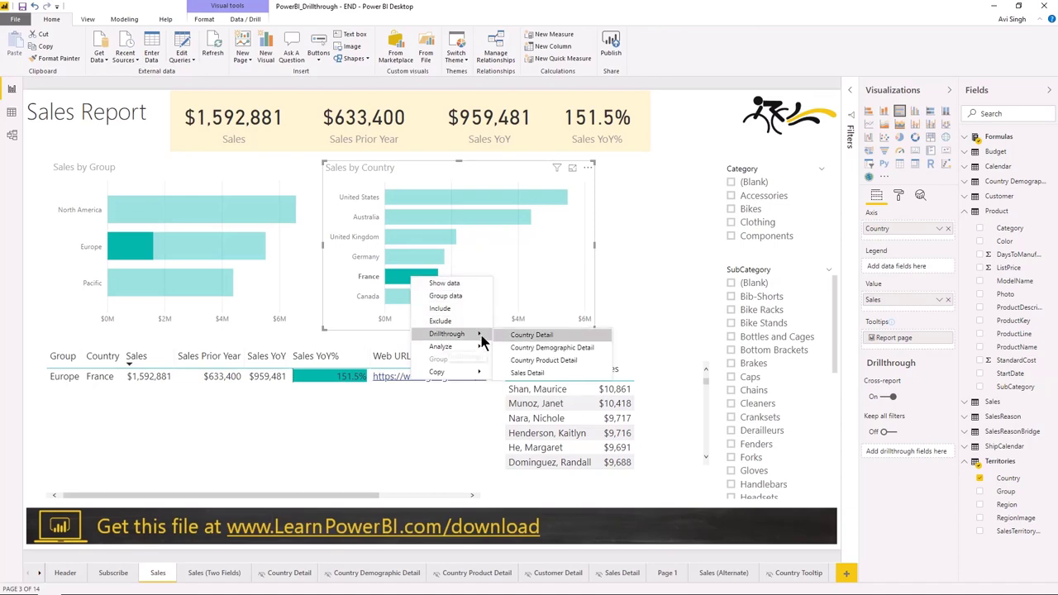
left_click(533, 336)
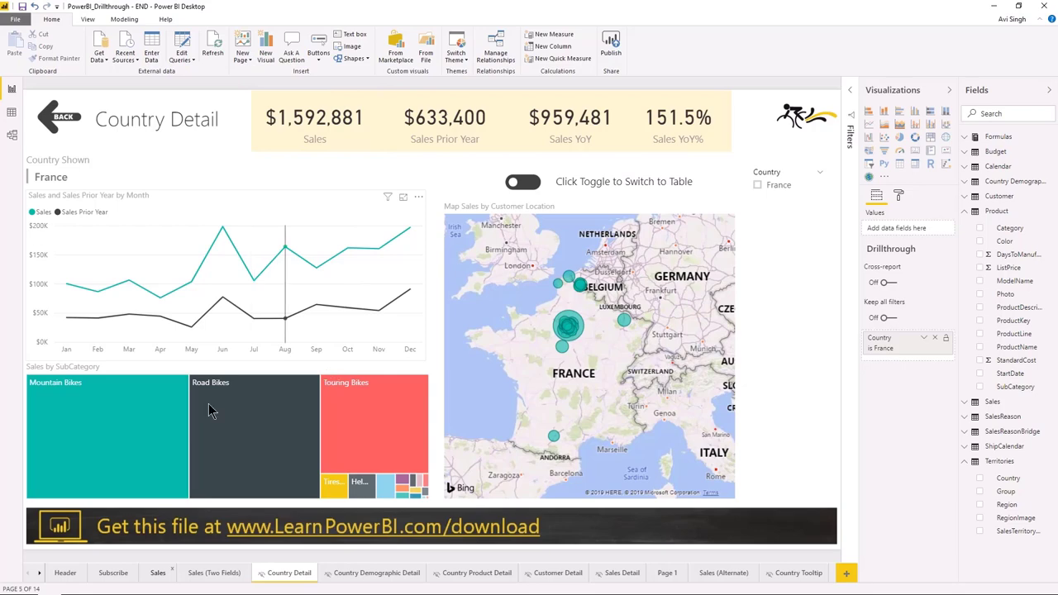
Inspect the France customer locations on the Country Detail map and return to the Sales page.
scroll(587, 355, "up", 5)
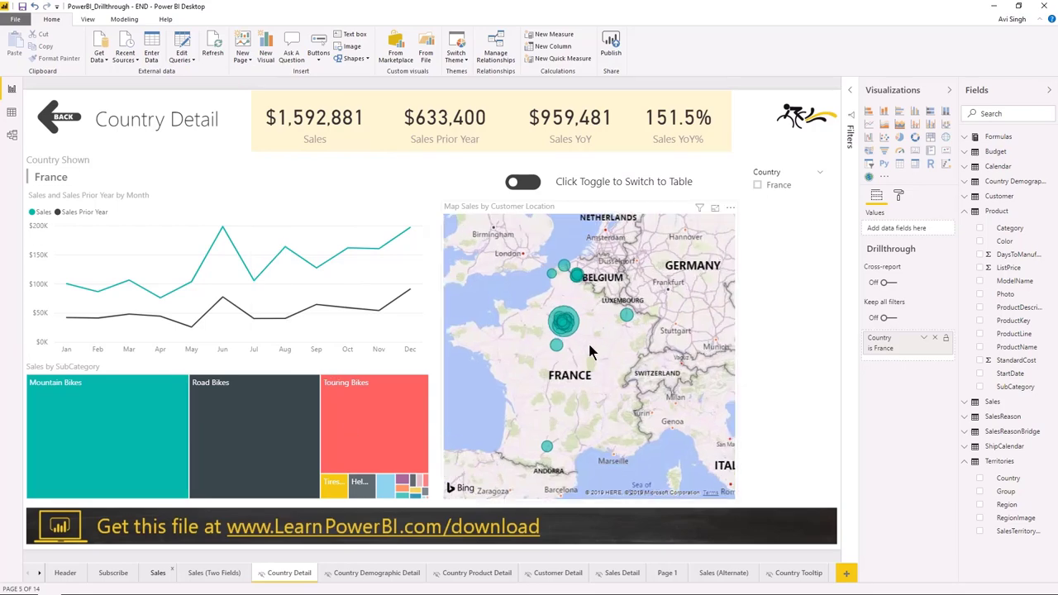
scroll(538, 331, "down", 5)
left_click(465, 276)
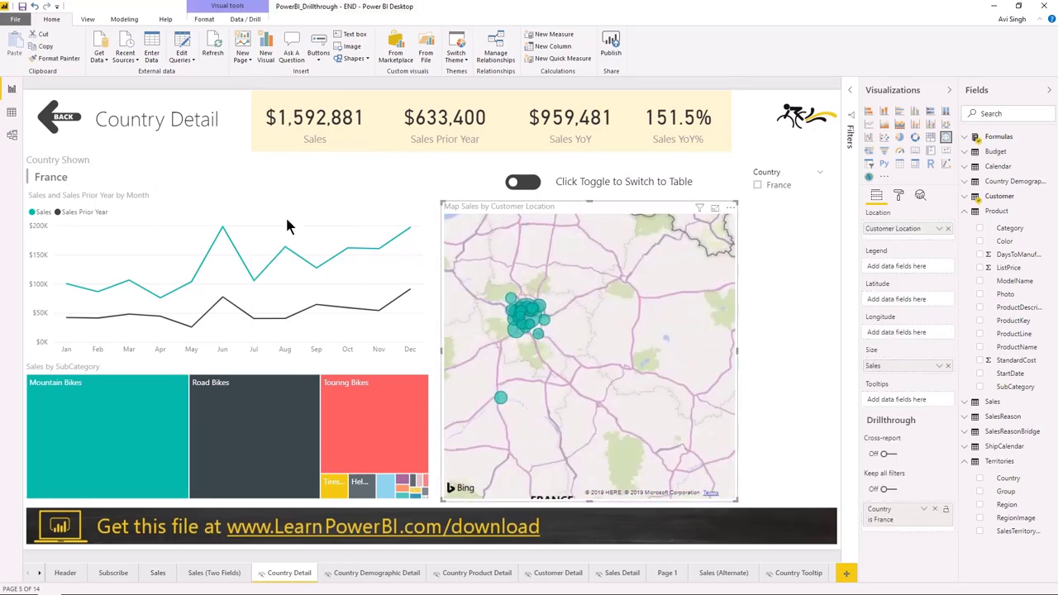
left_click(68, 124, "ctrl")
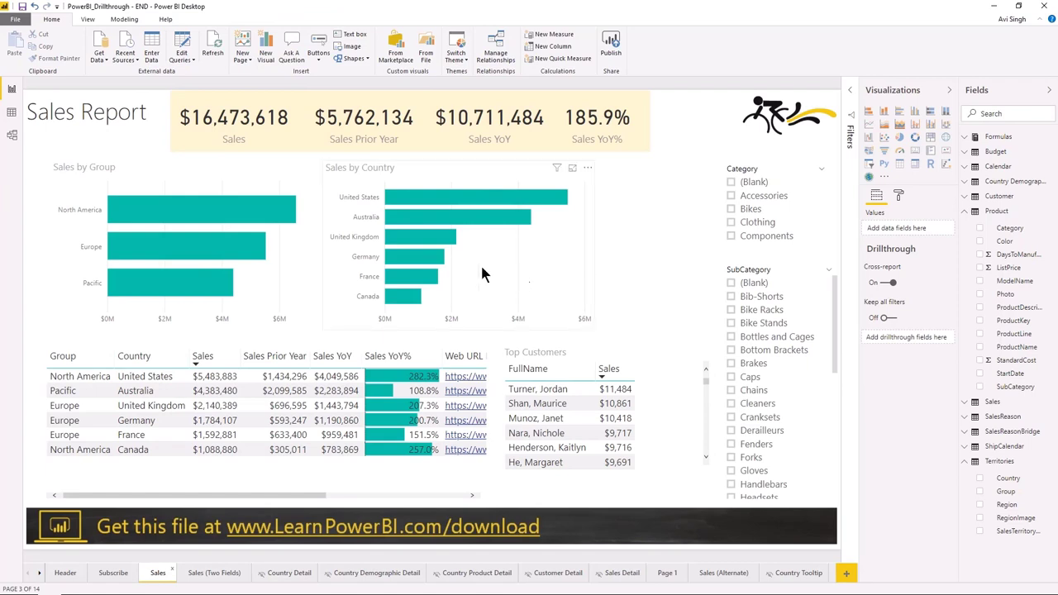
Filter the Sales page to the Accessories category and the Hydration Packs subcategory, with no country bar selected.
left_click(433, 239)
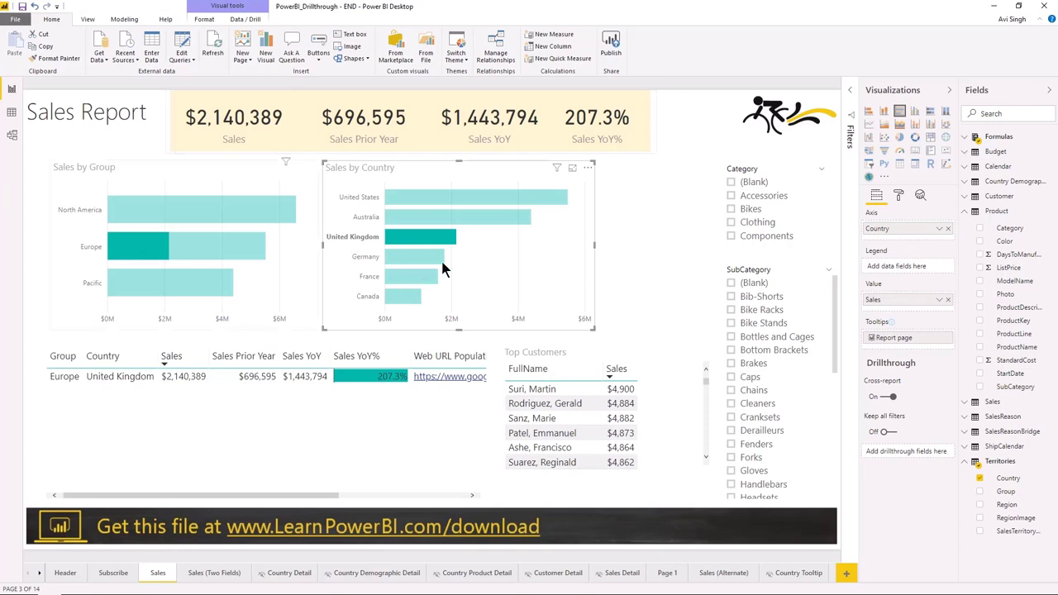
left_click(472, 248)
left_click(777, 200)
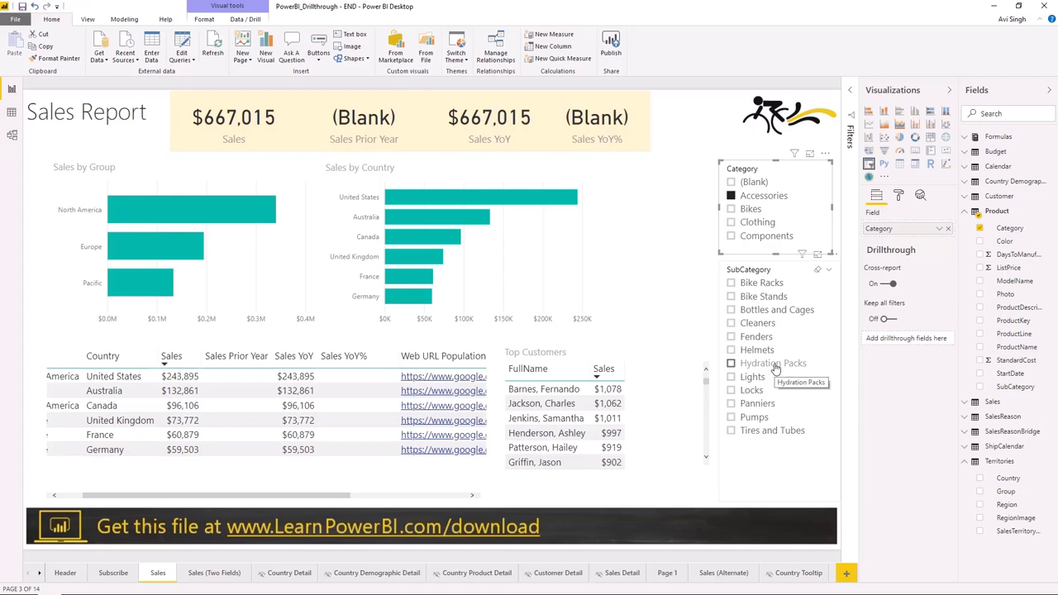
left_click(729, 364)
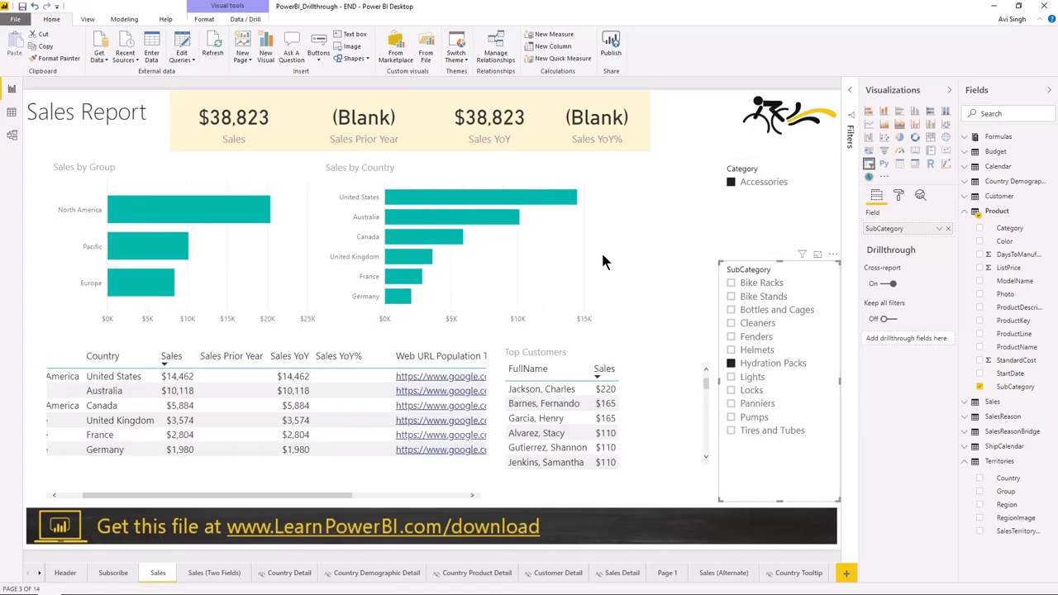
Select the United Kingdom bar in Sales by Country and drill through from it to Country Detail.
left_click(418, 258)
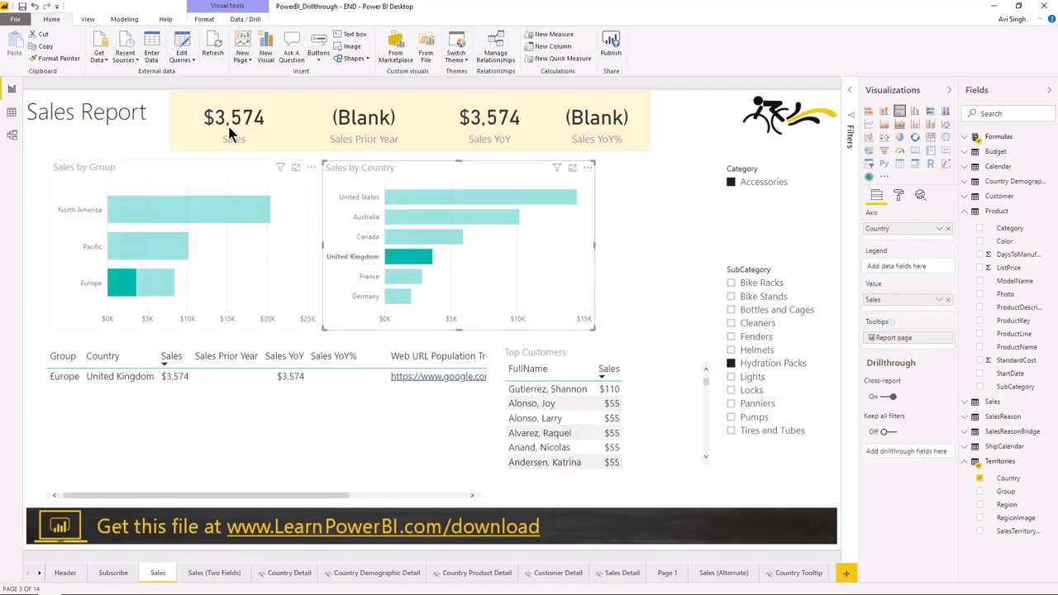
mouse_move(415, 265)
right_click(420, 261)
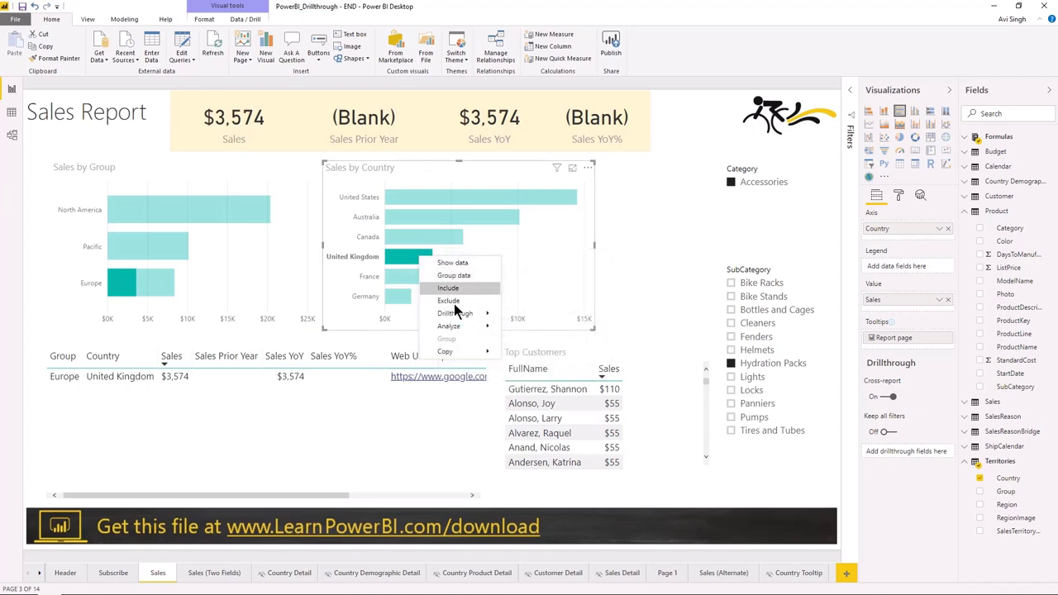
mouse_move(463, 313)
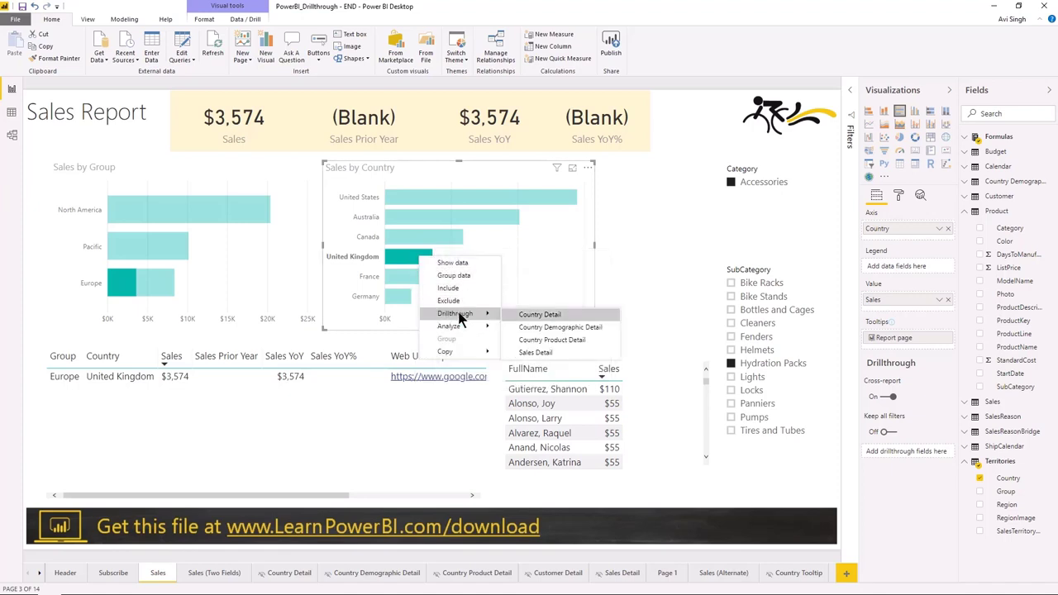
left_click(536, 316)
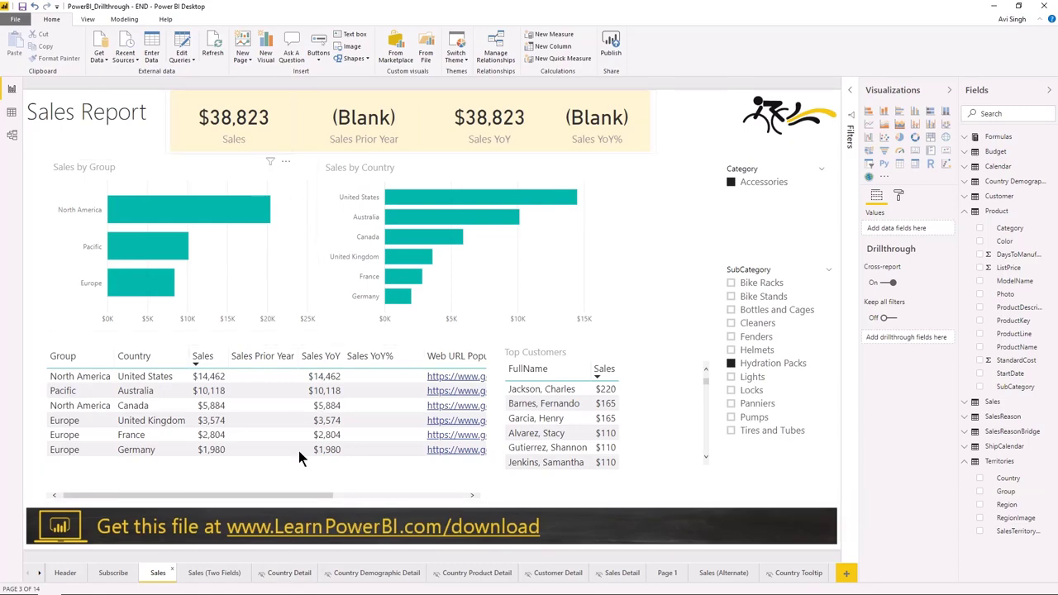
Open the Country Detail page and turn on Keep all filters for drillthrough.
left_click(297, 573)
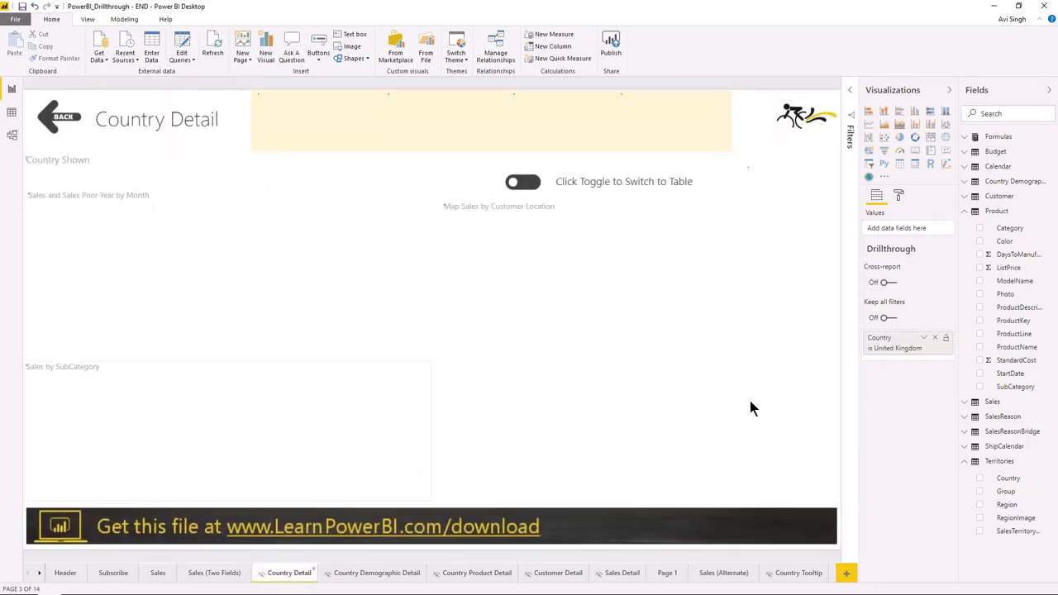
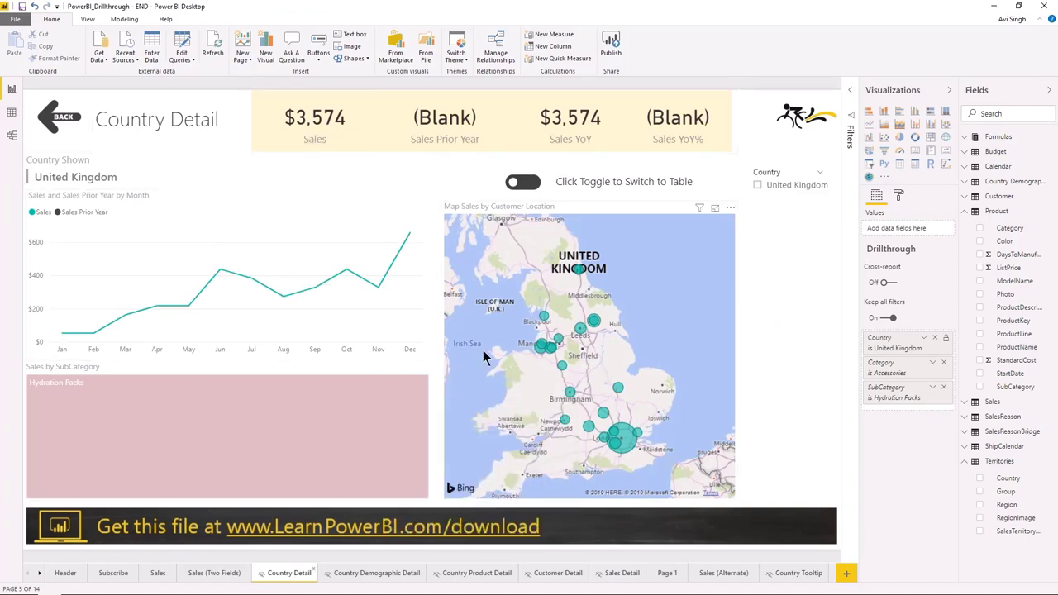
Examine the United Kingdom customer map on Country Detail, switching it to the table view and back.
scroll(608, 399, "up", 2)
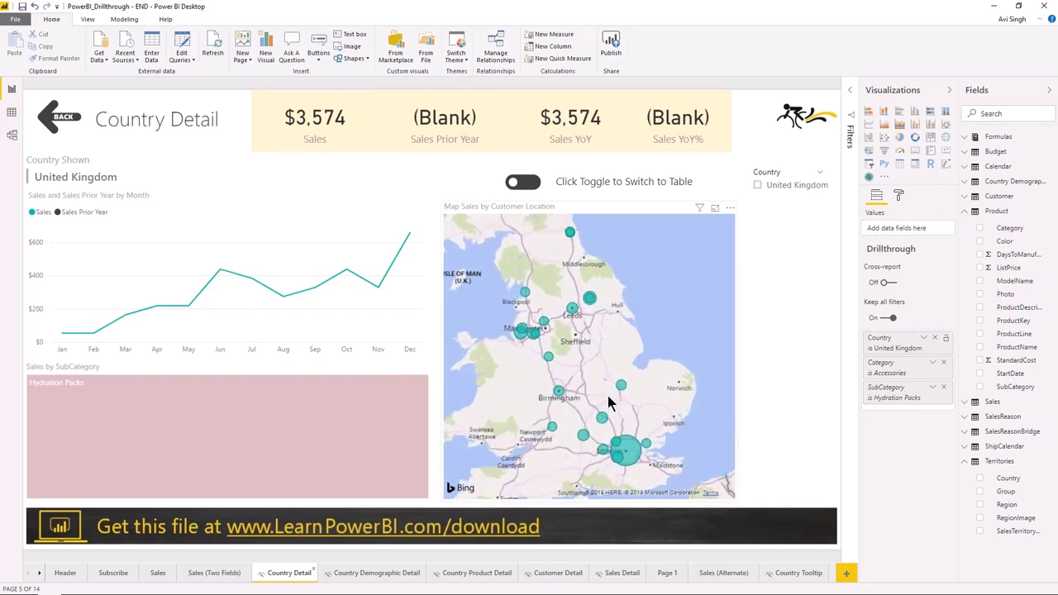
scroll(581, 321, "down", 2)
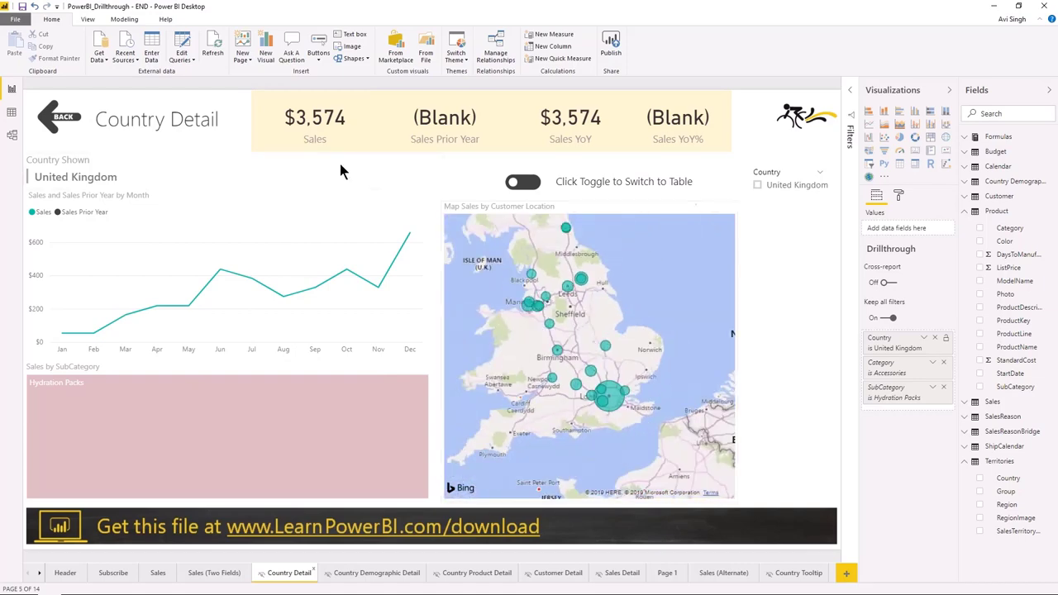
left_click(524, 184)
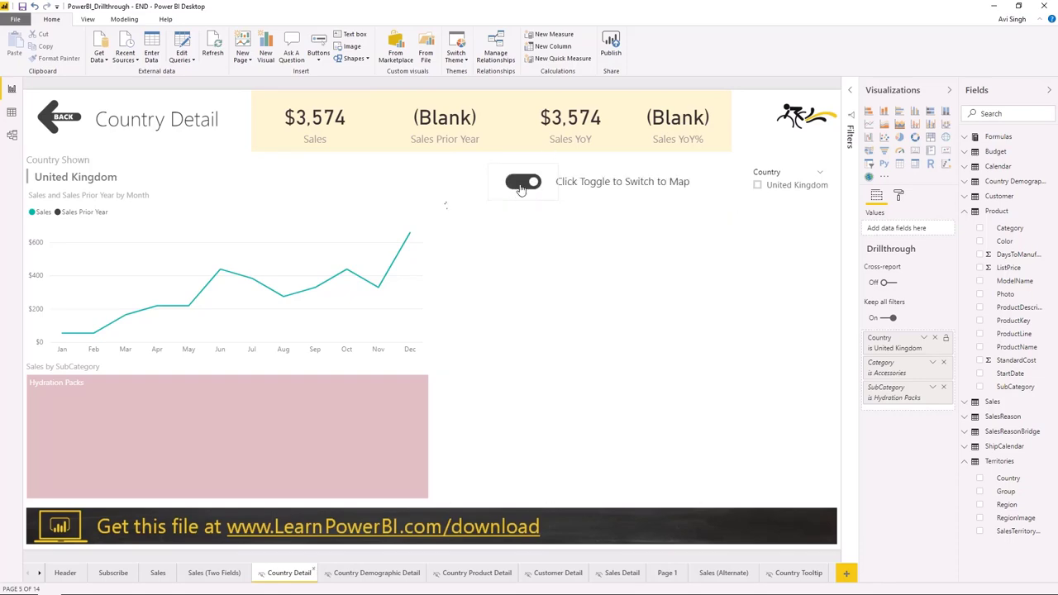
left_click(518, 183)
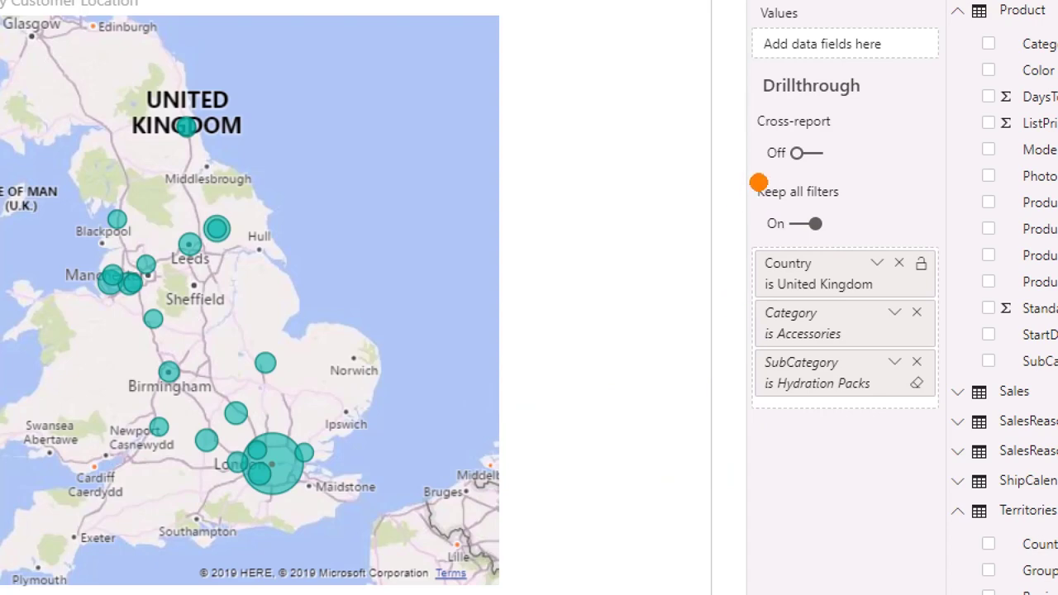
mouse_move(735, 168)
left_mouse_down()
mouse_move(831, 314)
mouse_move(889, 242)
mouse_move(734, 171)
left_mouse_up()
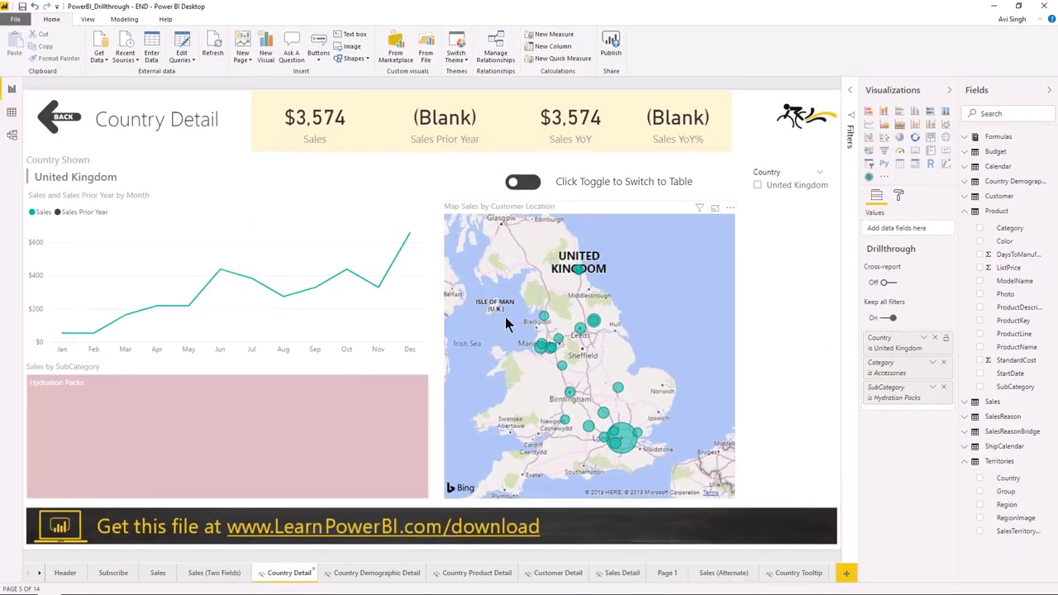
Return to the Sales page and clear the SubCategory and Category slicer selections.
left_click(66, 124, "ctrl")
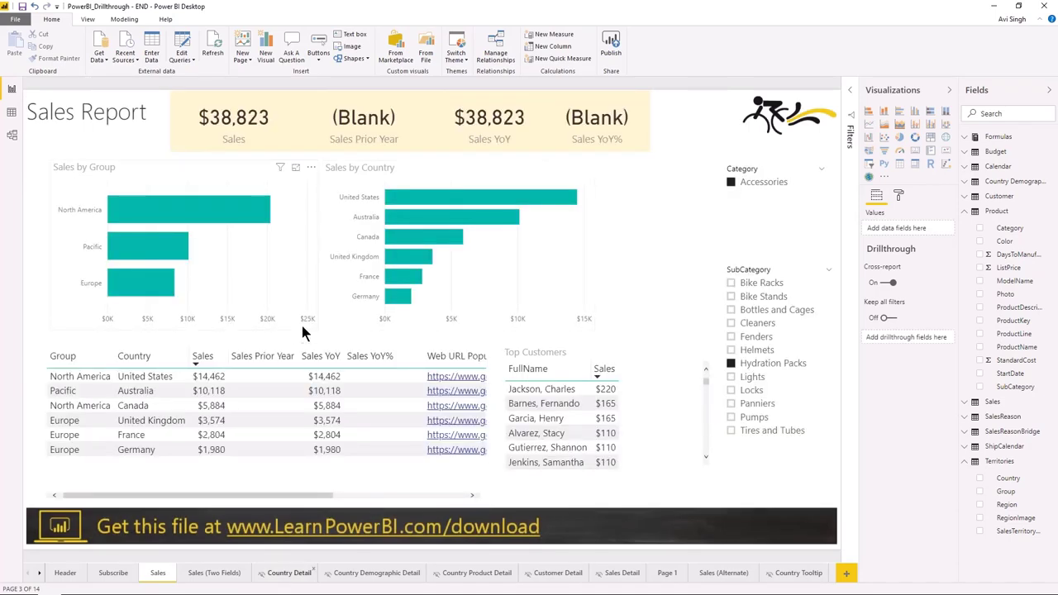
left_click(818, 273)
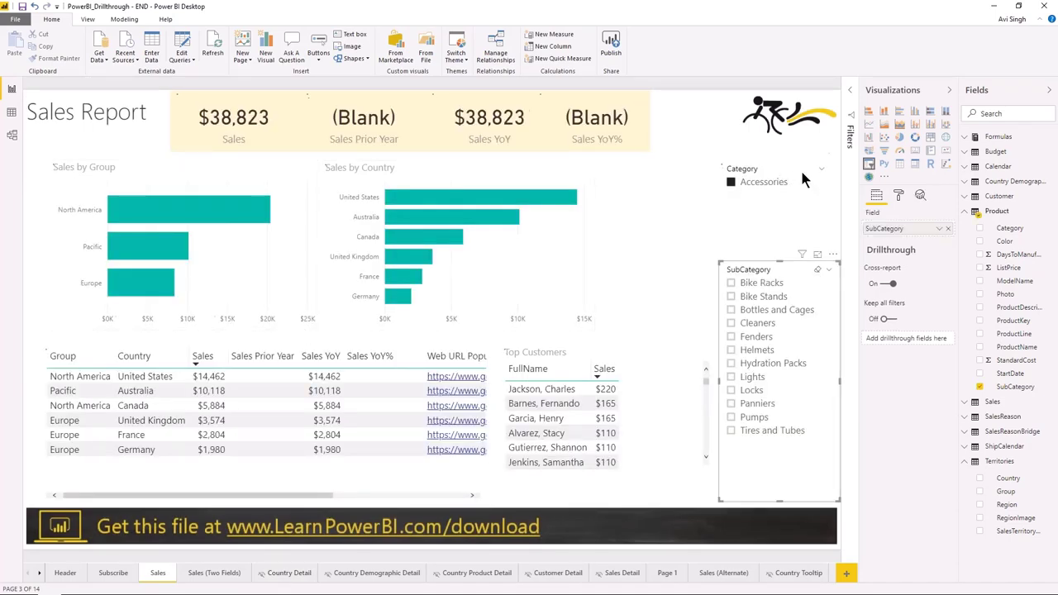
left_click(806, 170)
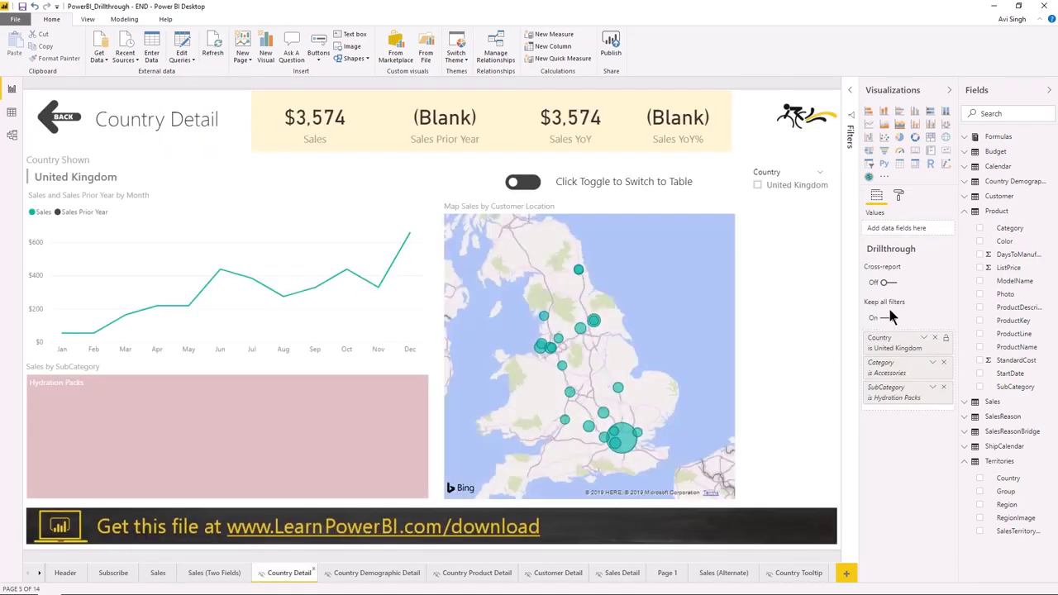
Compare the unfiltered Sales page with the filters carried over to the Country Detail page.
left_click(156, 574)
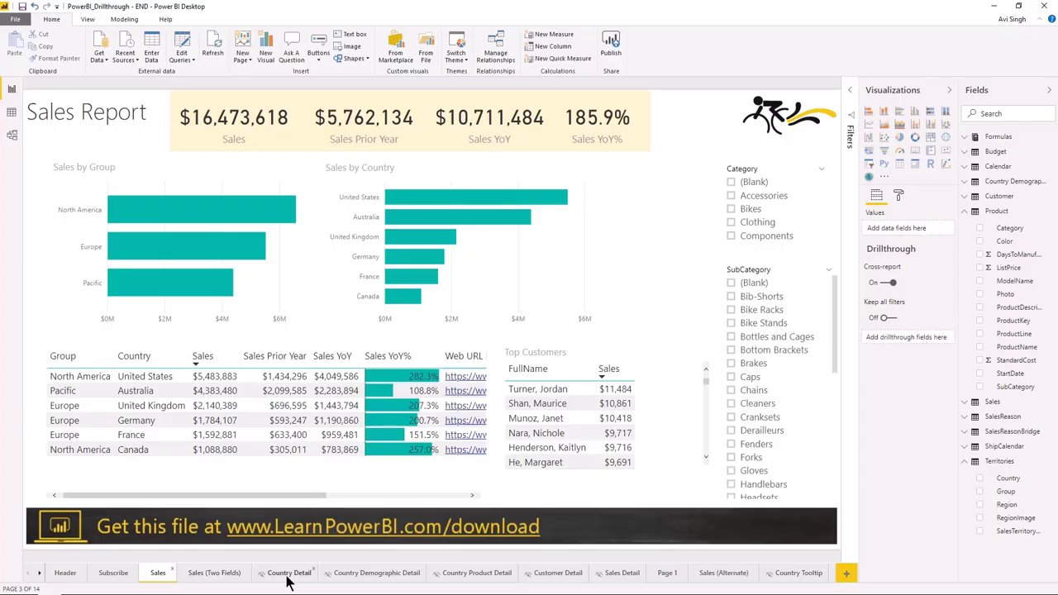
left_click(288, 573)
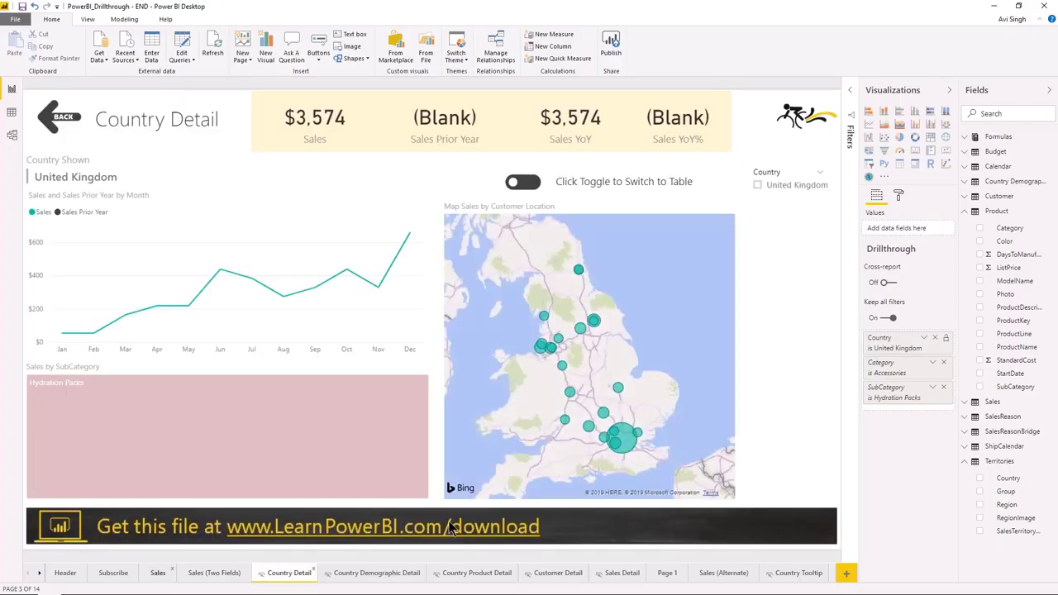
left_click(158, 573)
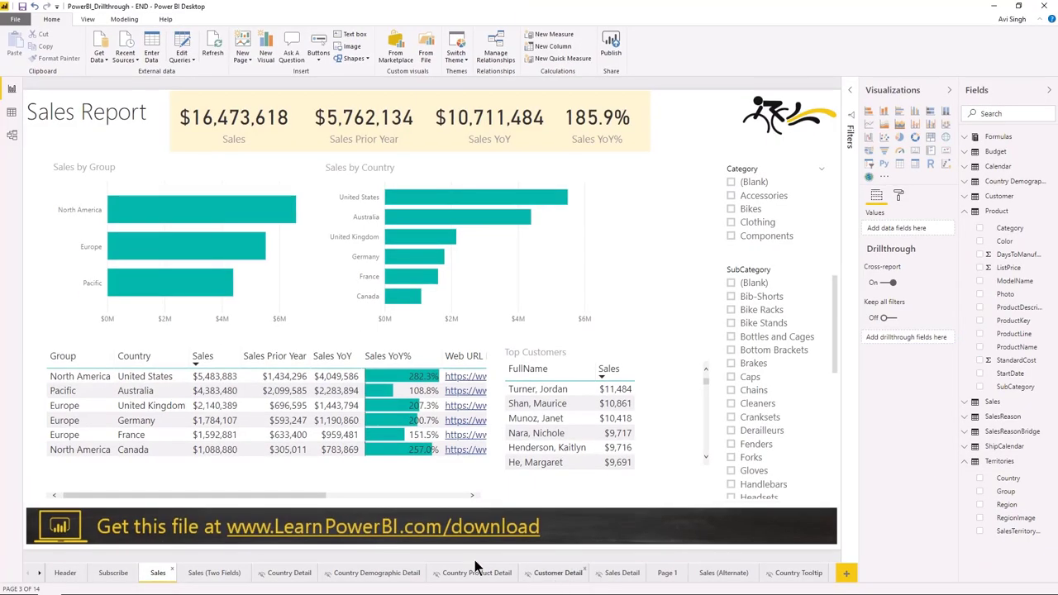
On the Sales Detail page, add the Sales measure from the Formulas table as a drillthrough field.
left_click(617, 577)
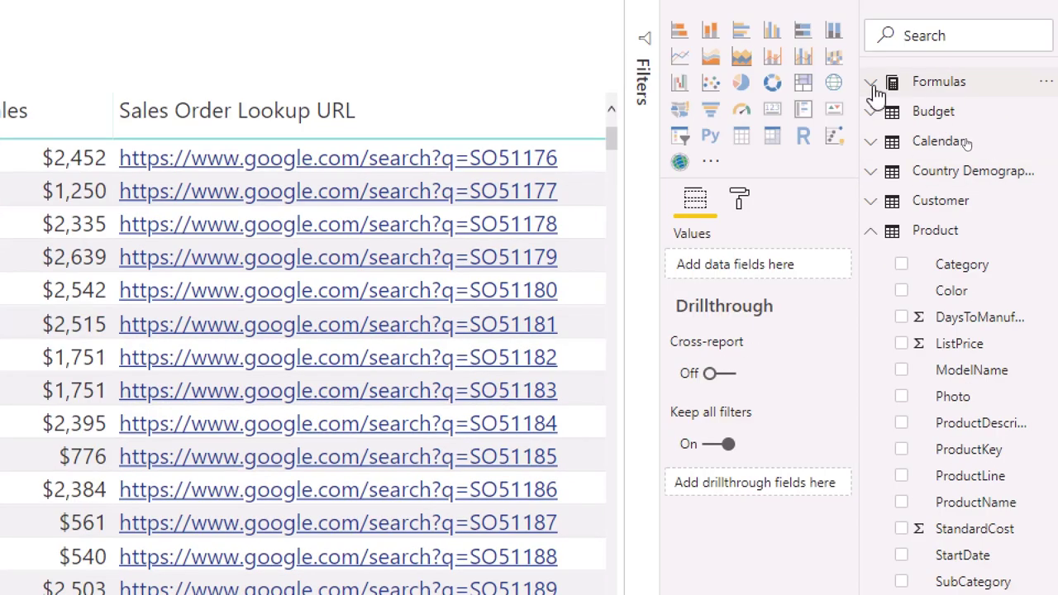
left_click(873, 87)
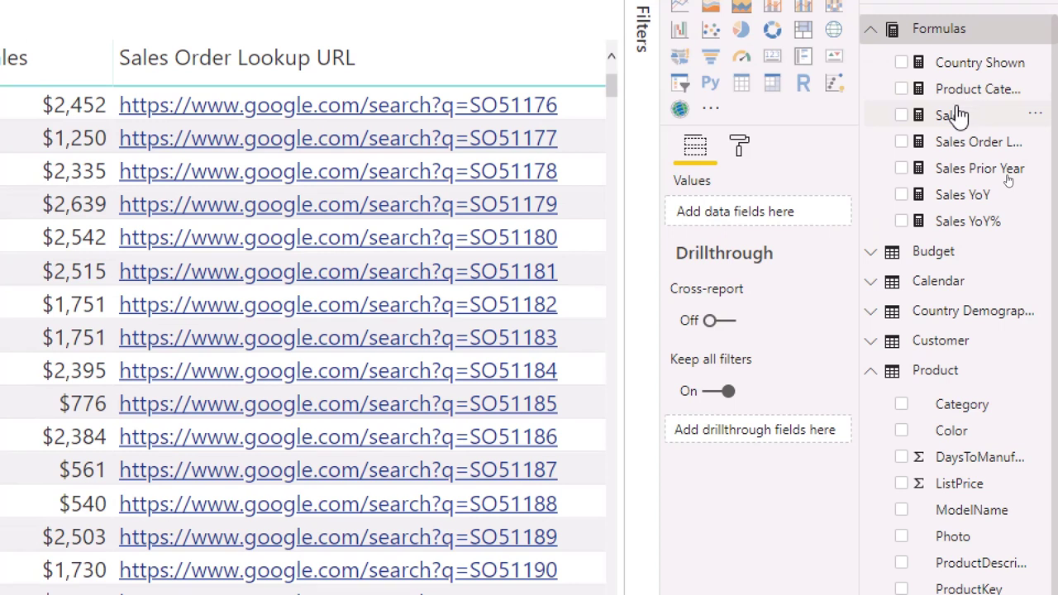
left_click_drag(959, 101, 786, 444)
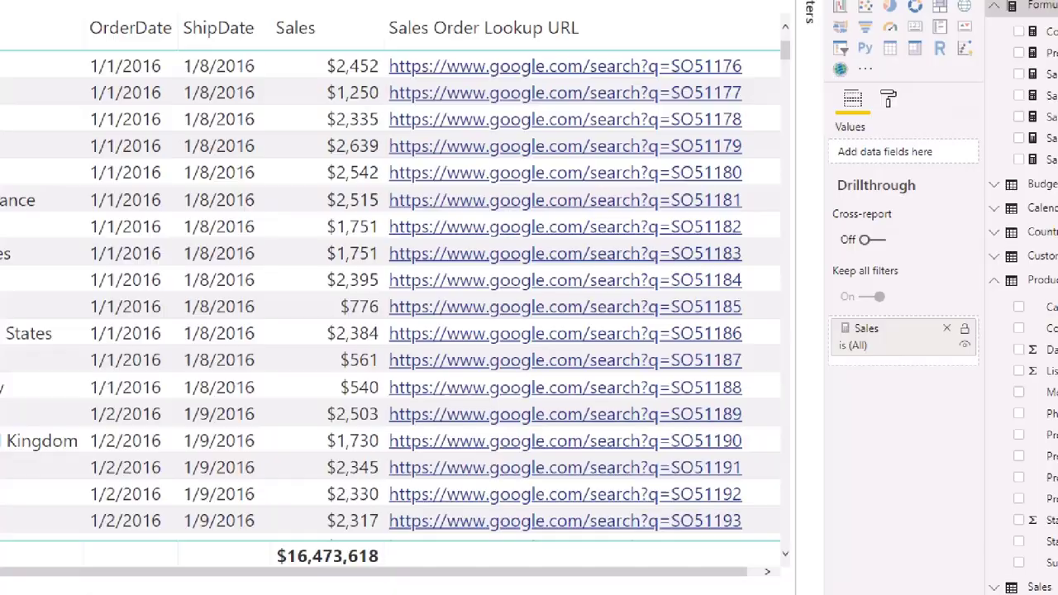
left_click(915, 351)
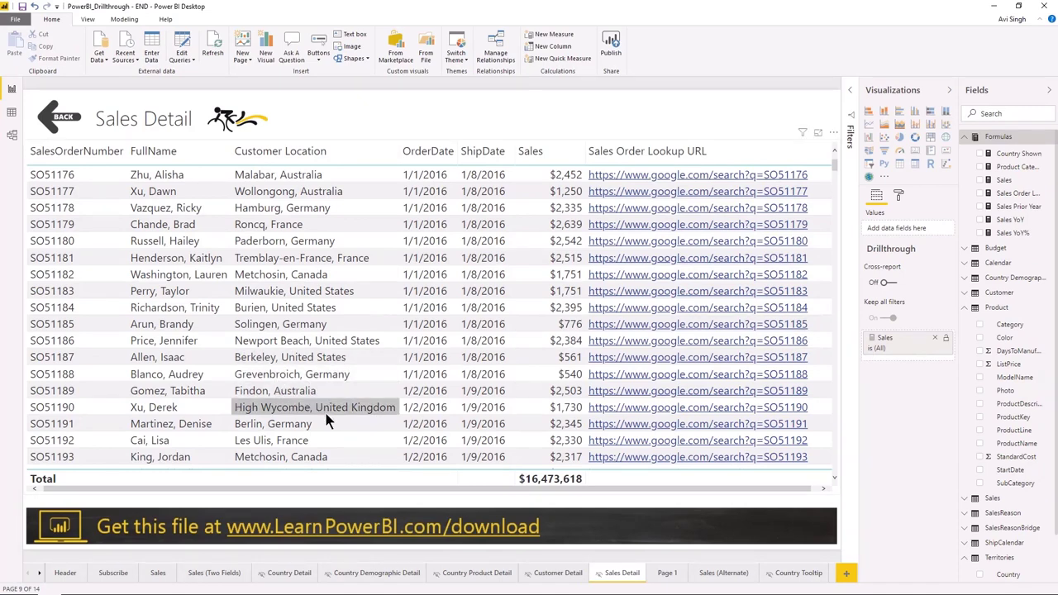
Go back to the Sales page and select Accessories in the Category slicer and Hydration Packs in the SubCategory slicer.
left_click(158, 574)
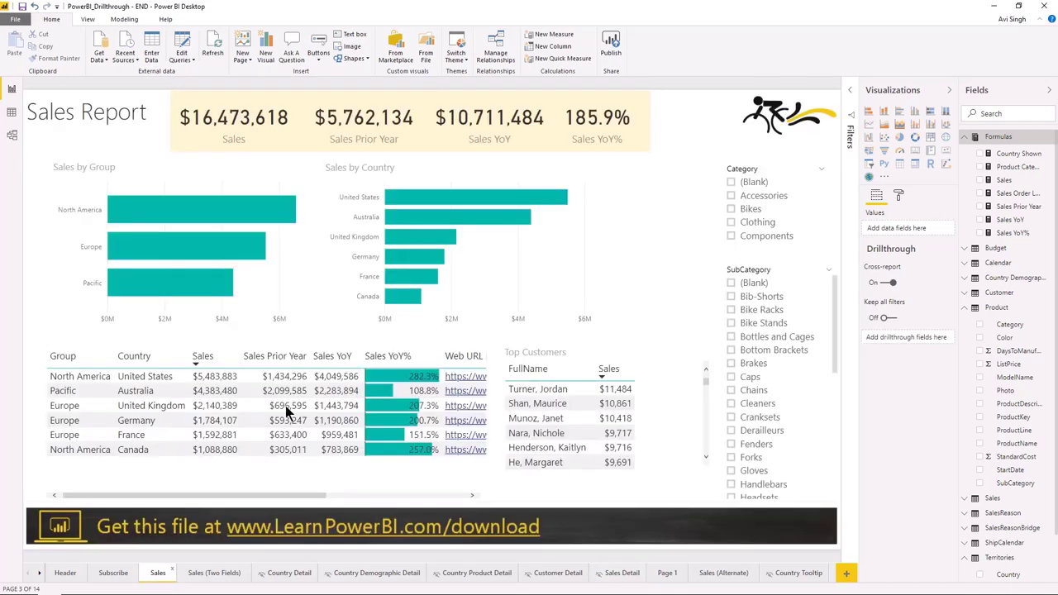
left_click(776, 199)
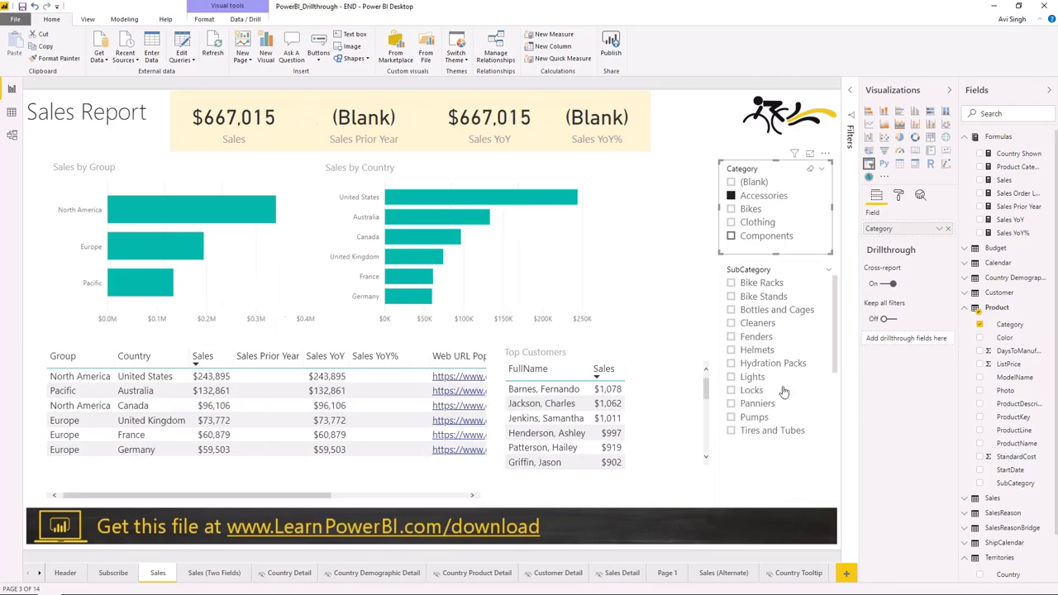
left_click(788, 369)
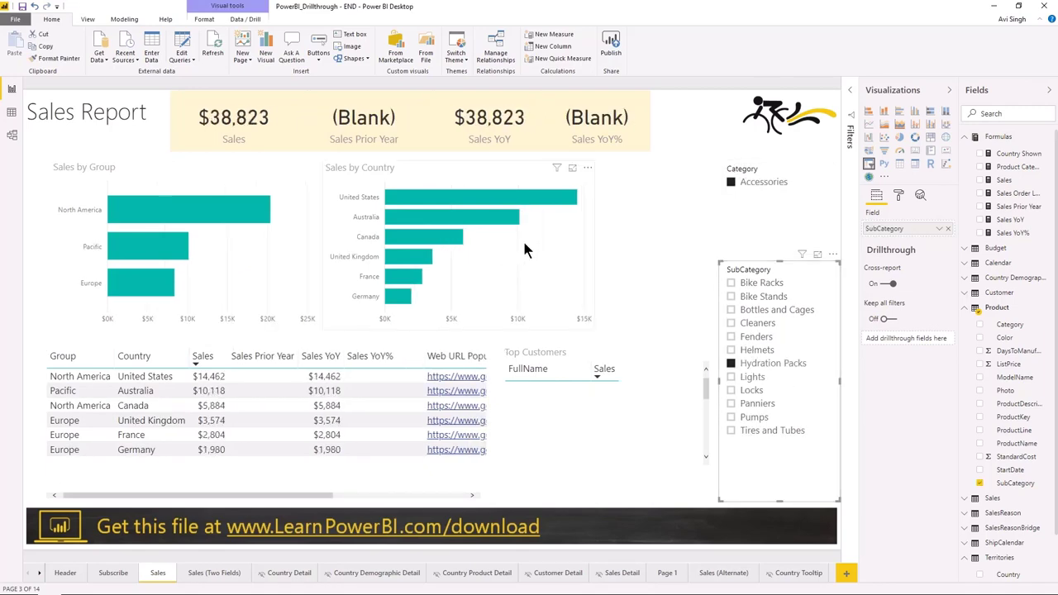
left_click(422, 260)
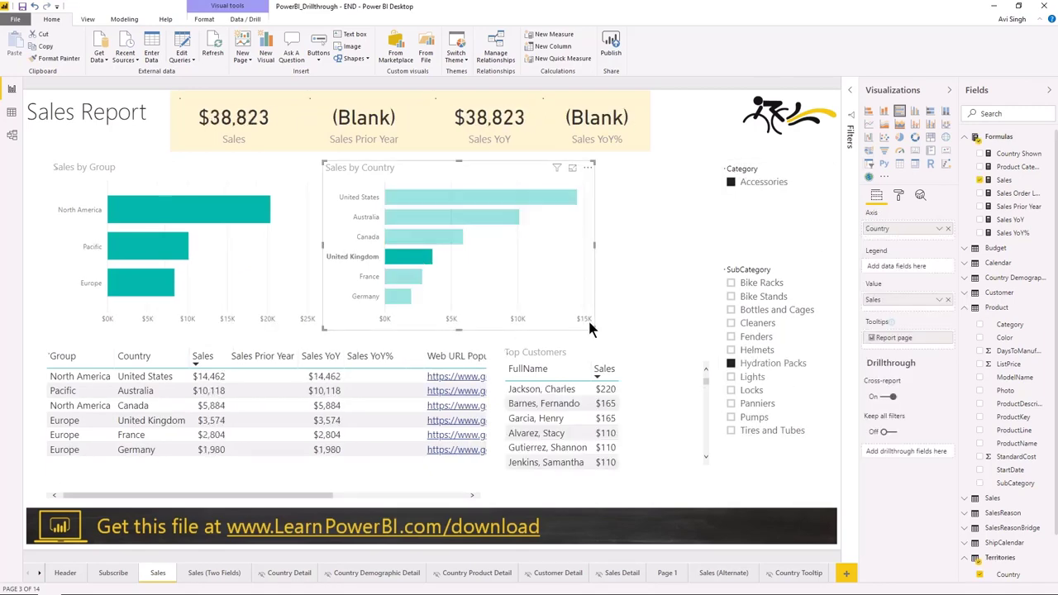
left_click(425, 263)
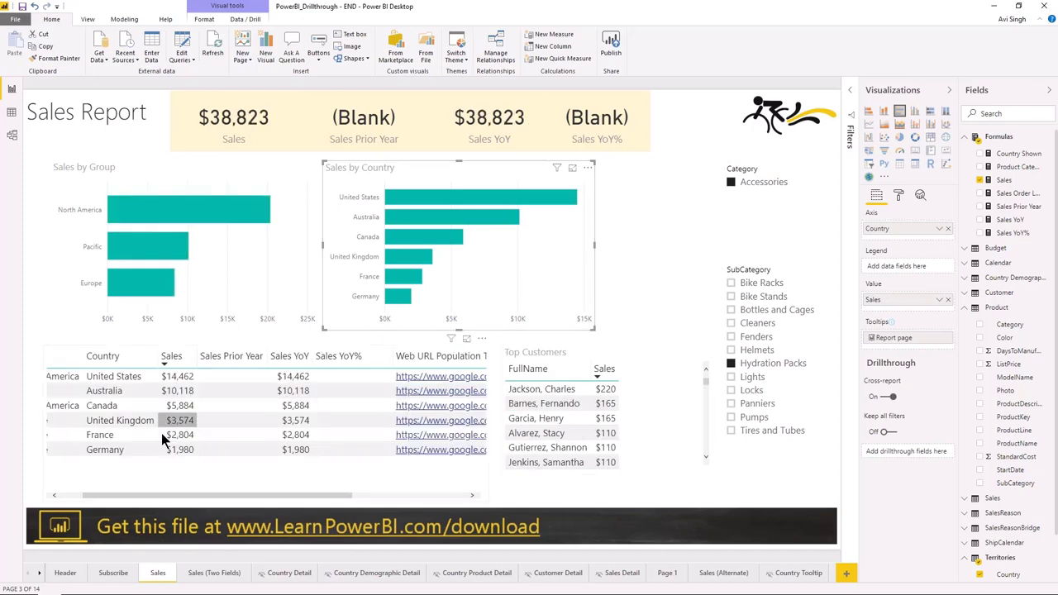
left_click(74, 496)
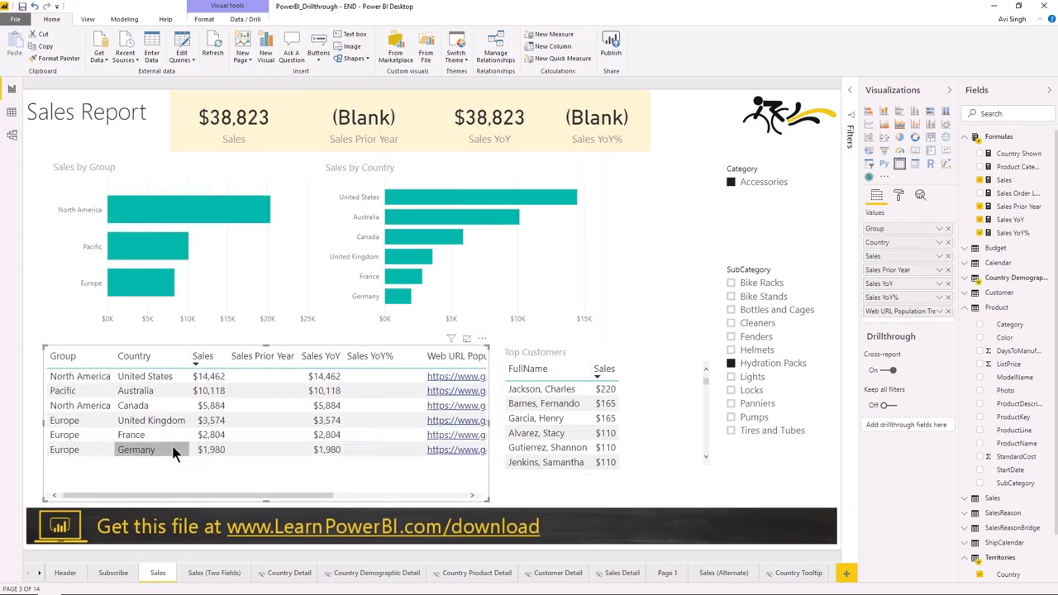
Drill through from the United Kingdom's Sales value in the country table to the Sales Detail page.
mouse_move(171, 445)
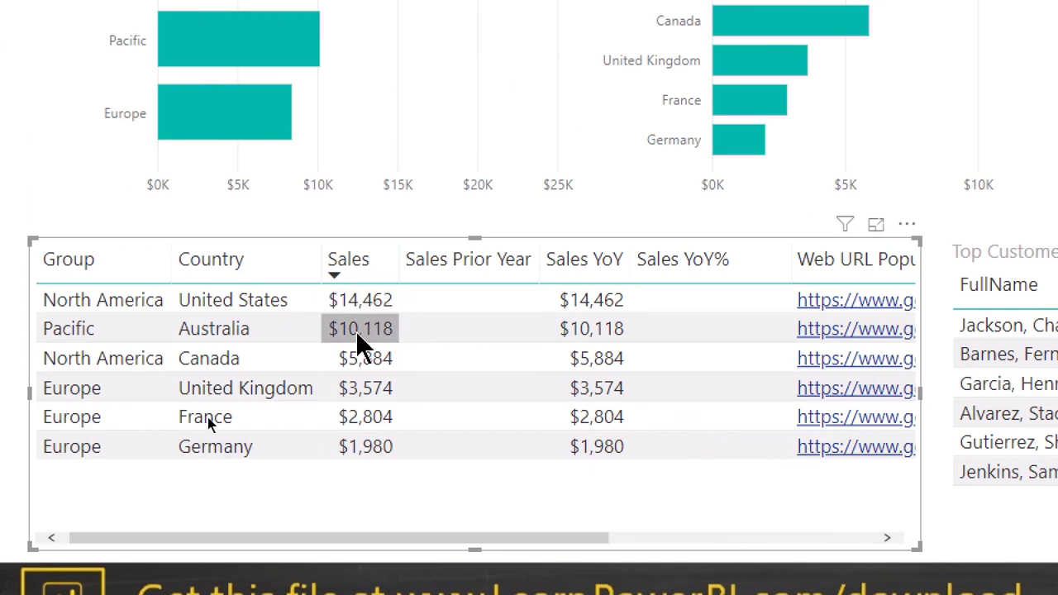
mouse_move(368, 394)
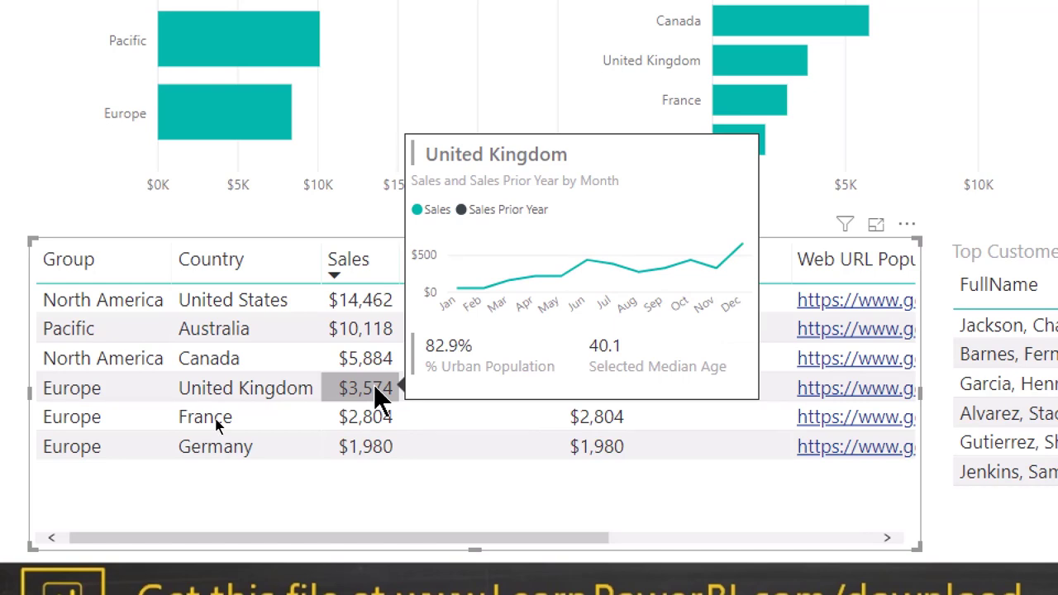
right_click(378, 397)
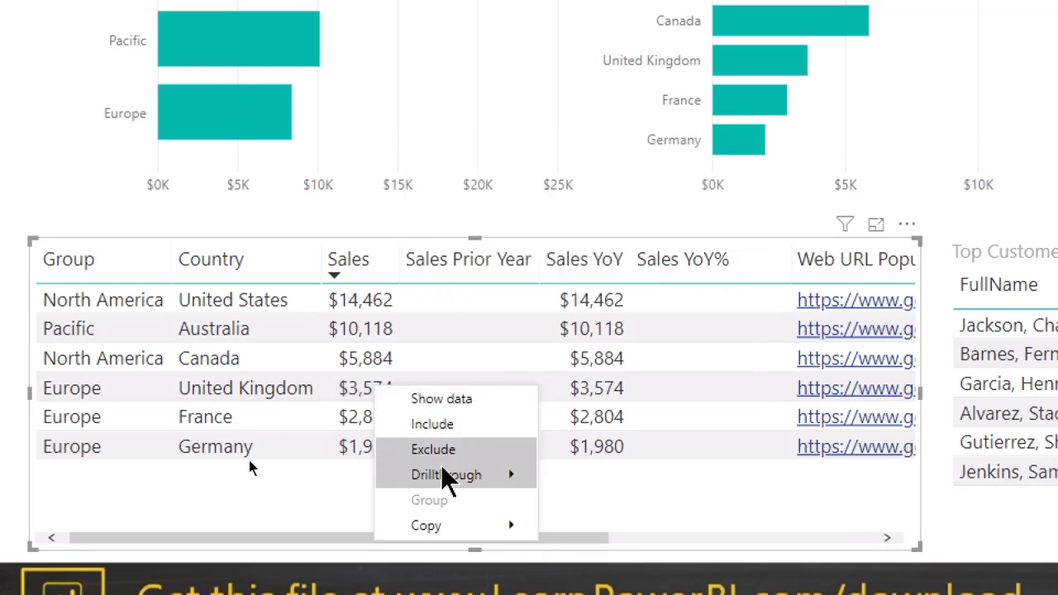
mouse_move(446, 484)
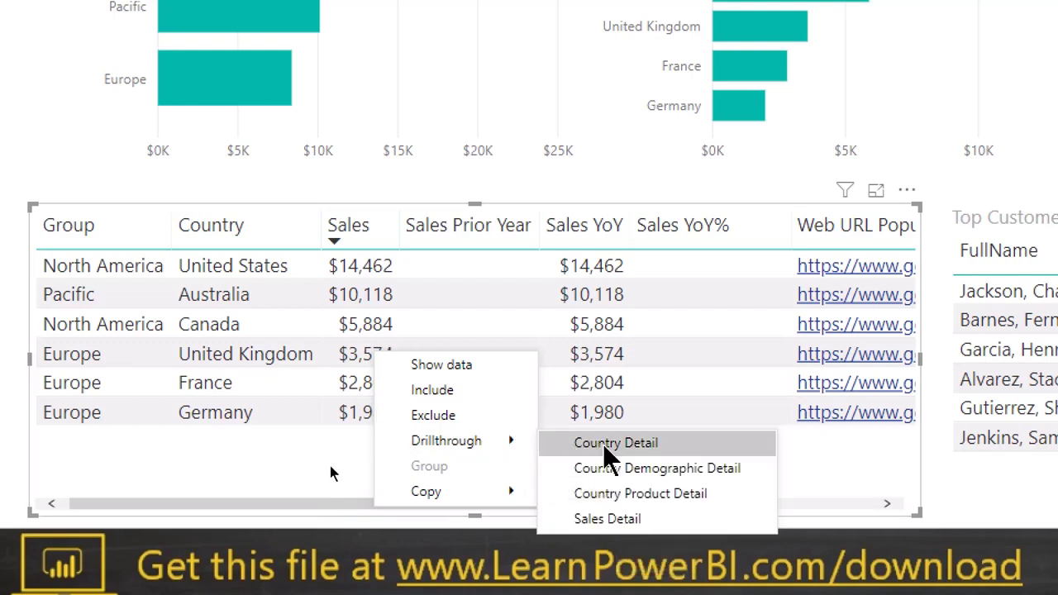
left_click(607, 519)
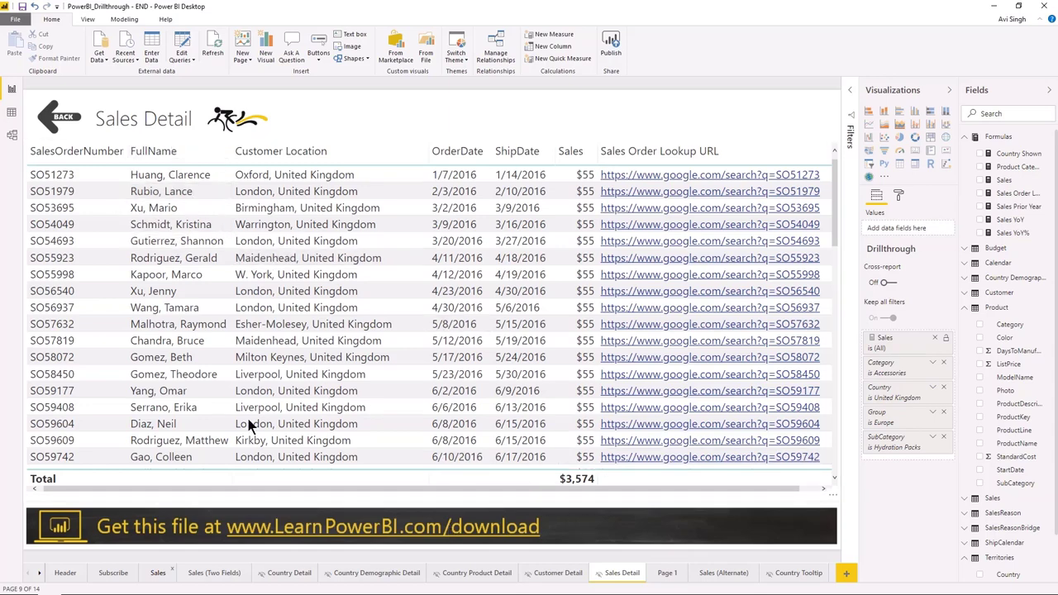
Return to the Sales page and drill through from France's Sales YoY value in the table to the Sales Detail page.
left_click(68, 126, "ctrl")
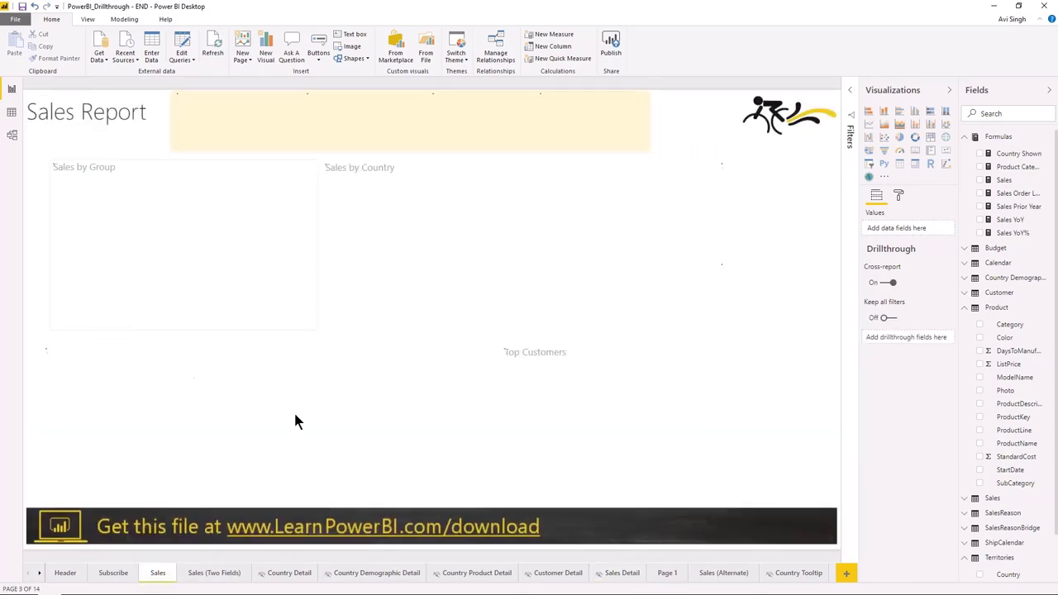
mouse_move(322, 441)
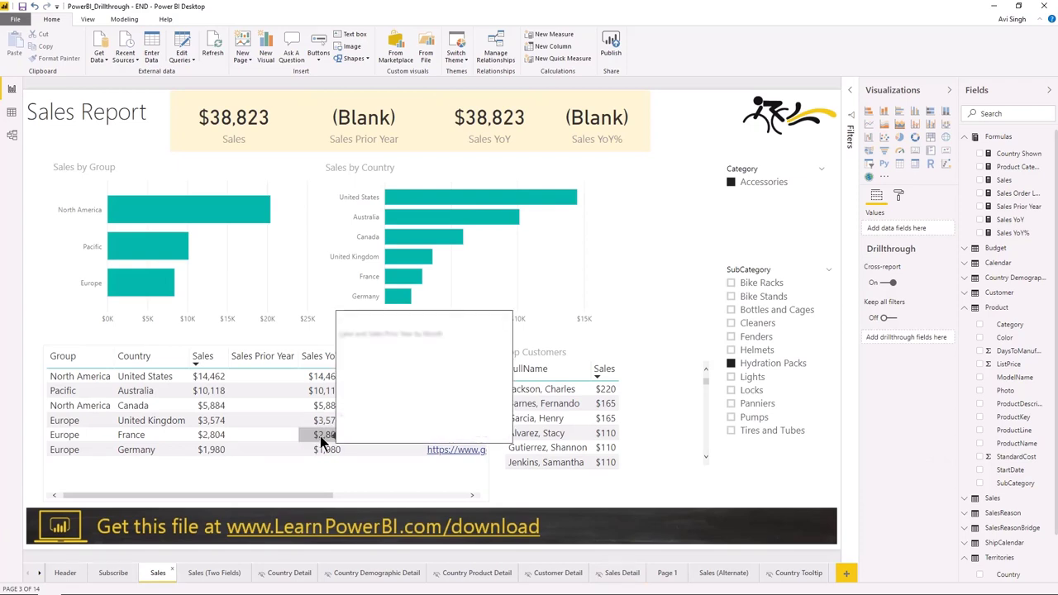
right_click(325, 444)
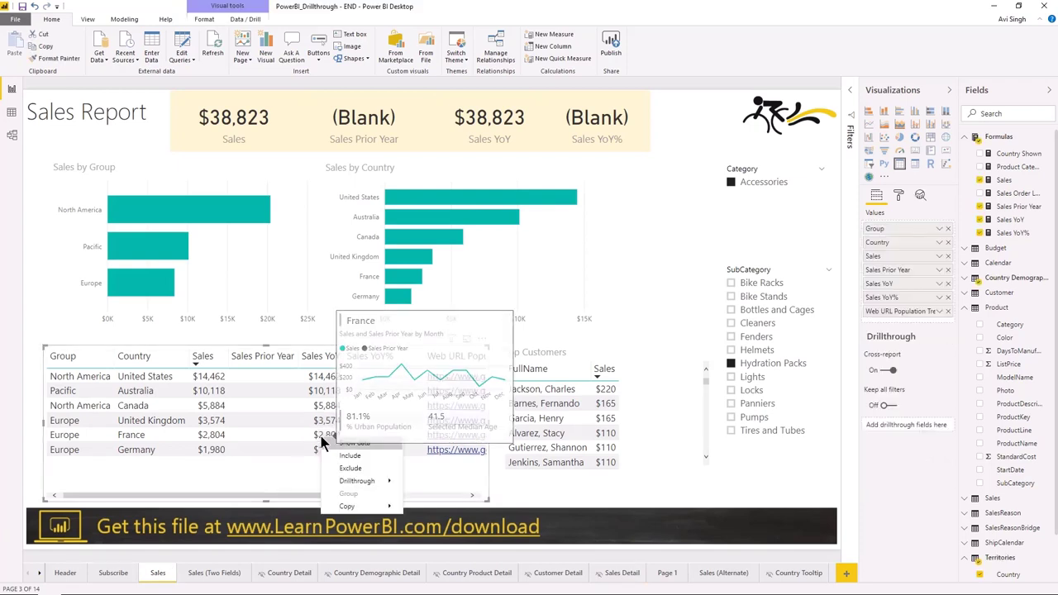
mouse_move(353, 484)
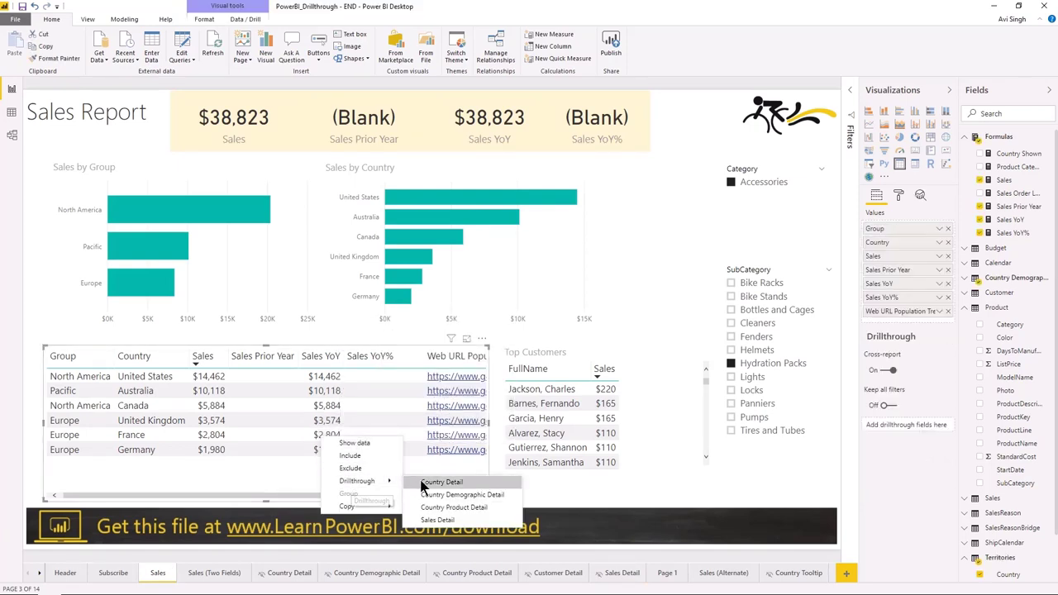
left_click(533, 465)
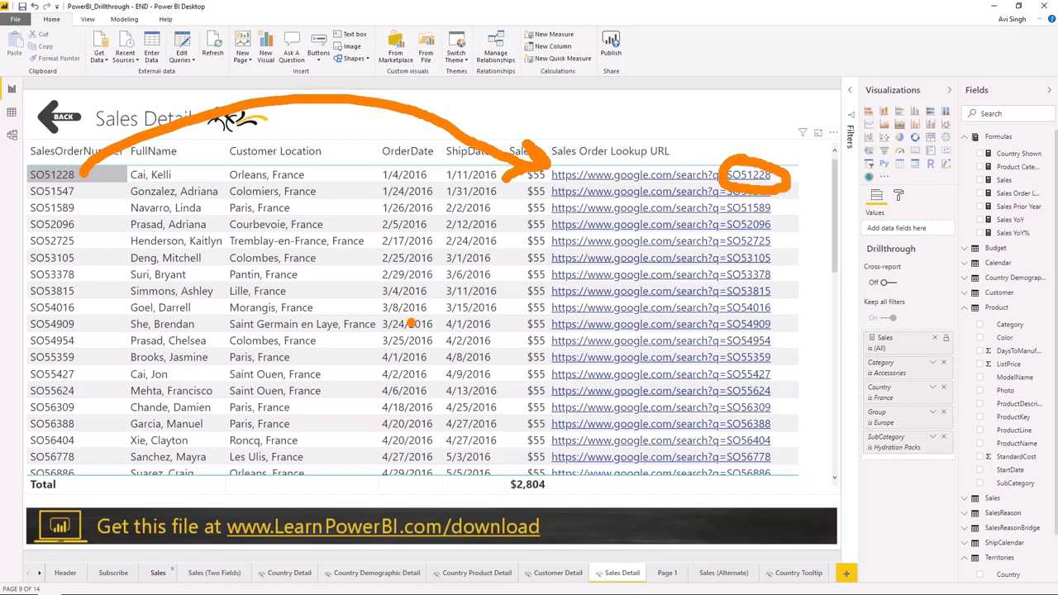
key("Escape")
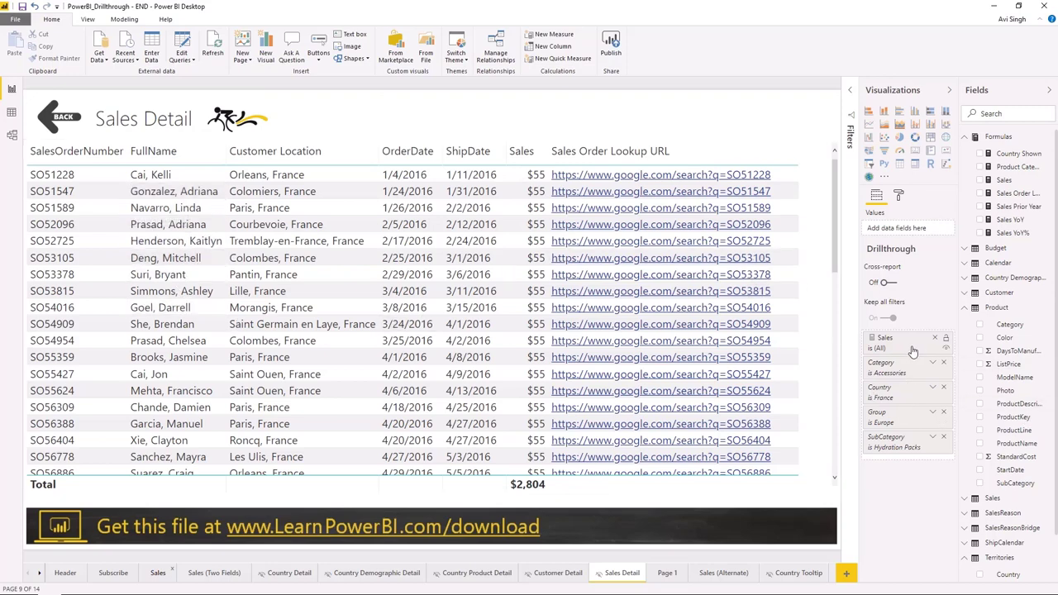
Go back to the Sales page and examine the report-page tooltips on the country table's Sales column.
left_click(153, 577)
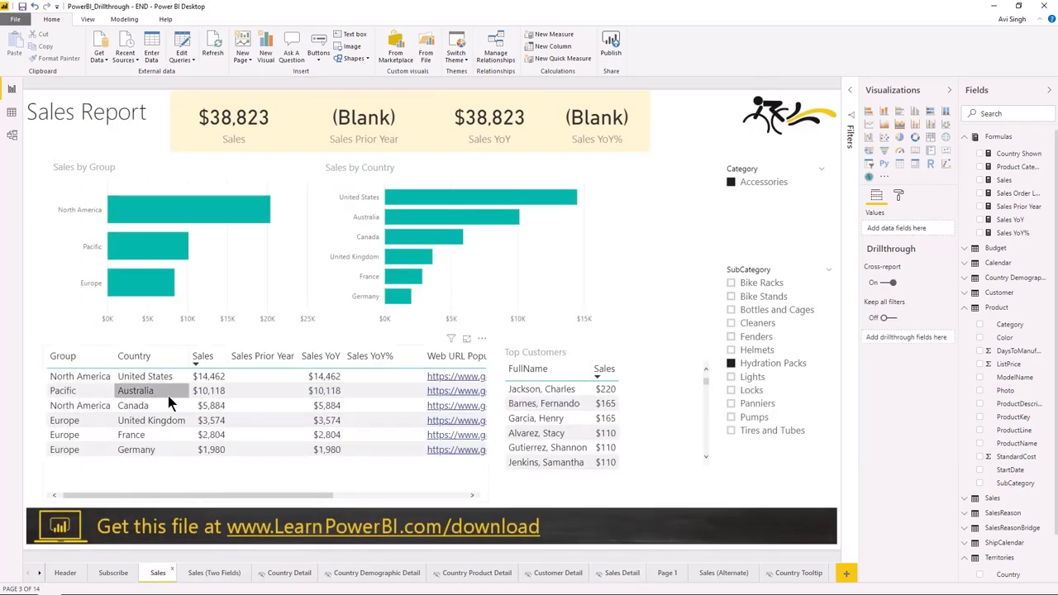
mouse_move(205, 408)
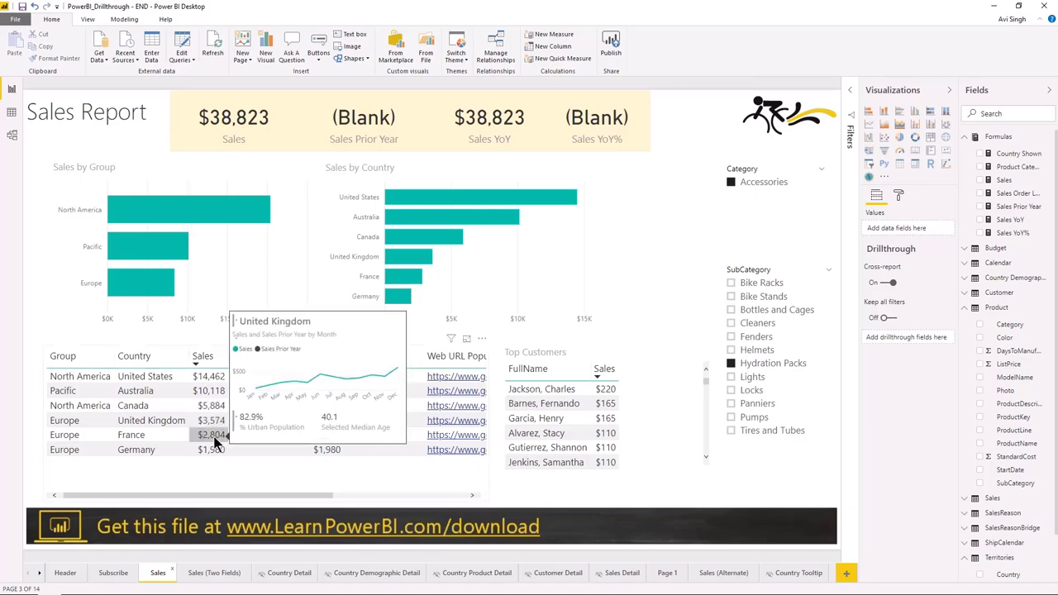
mouse_move(222, 435)
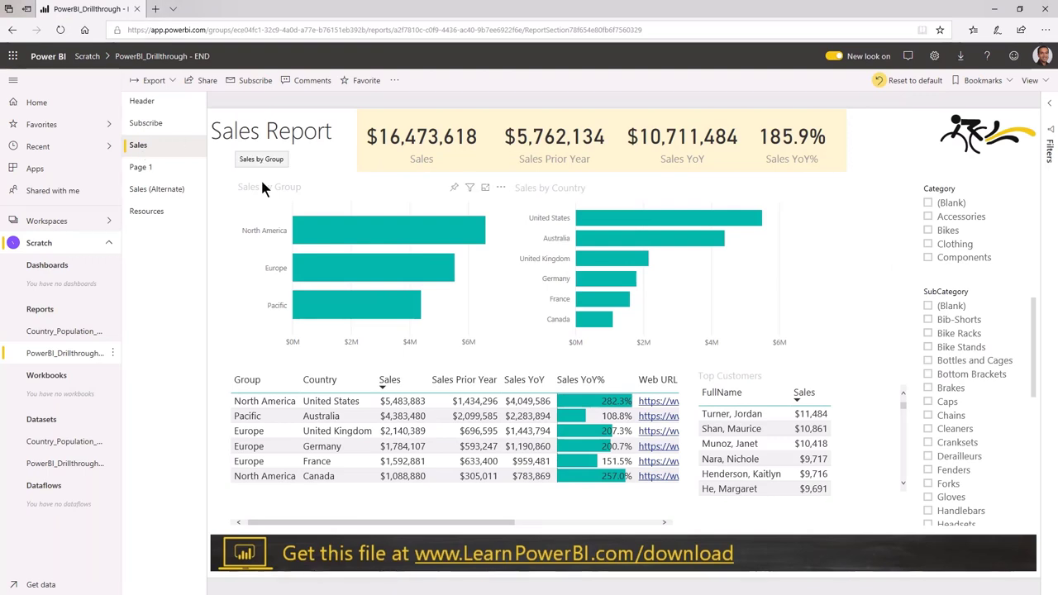
Switch to the published report in the Power BI service and drill through from the United Kingdom bar to Country Detail.
right_click(612, 263)
mouse_move(649, 311)
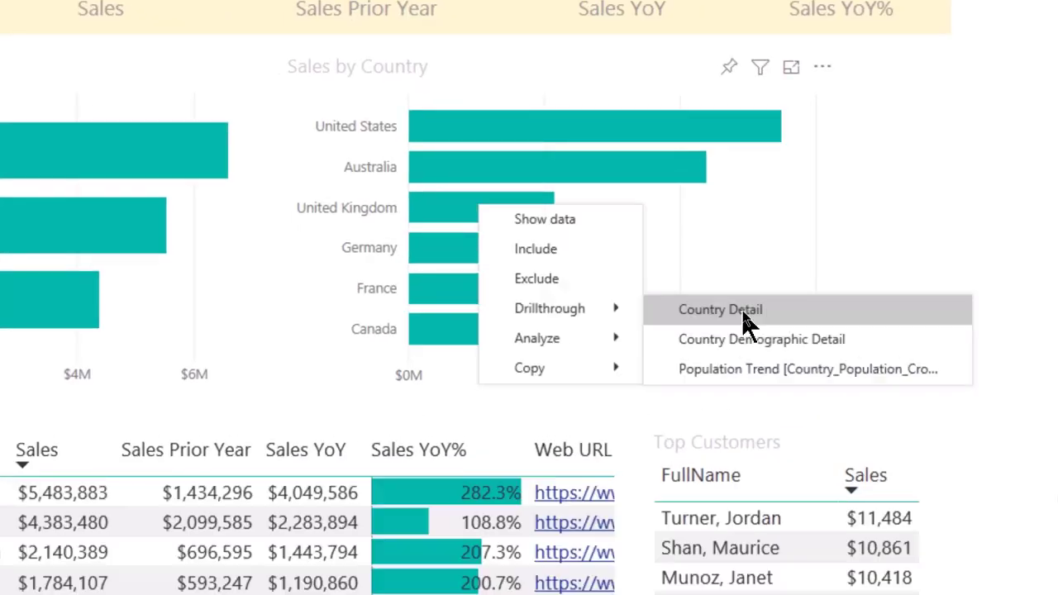
left_click(744, 318)
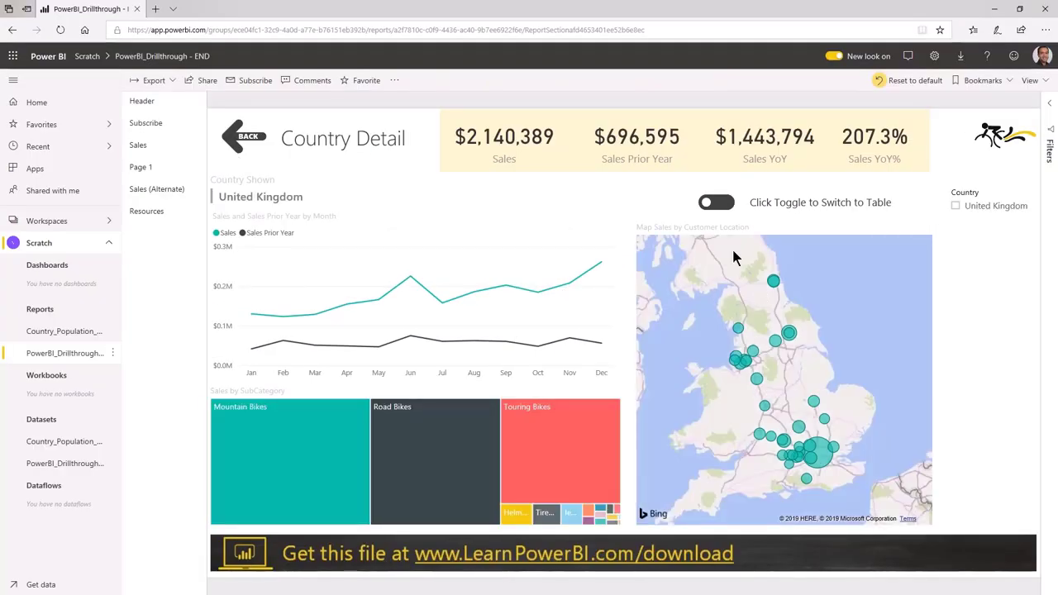
Return to the Sales page and look over the drillthrough targets offered for the United Kingdom bar in Sales by Country.
left_click(262, 151)
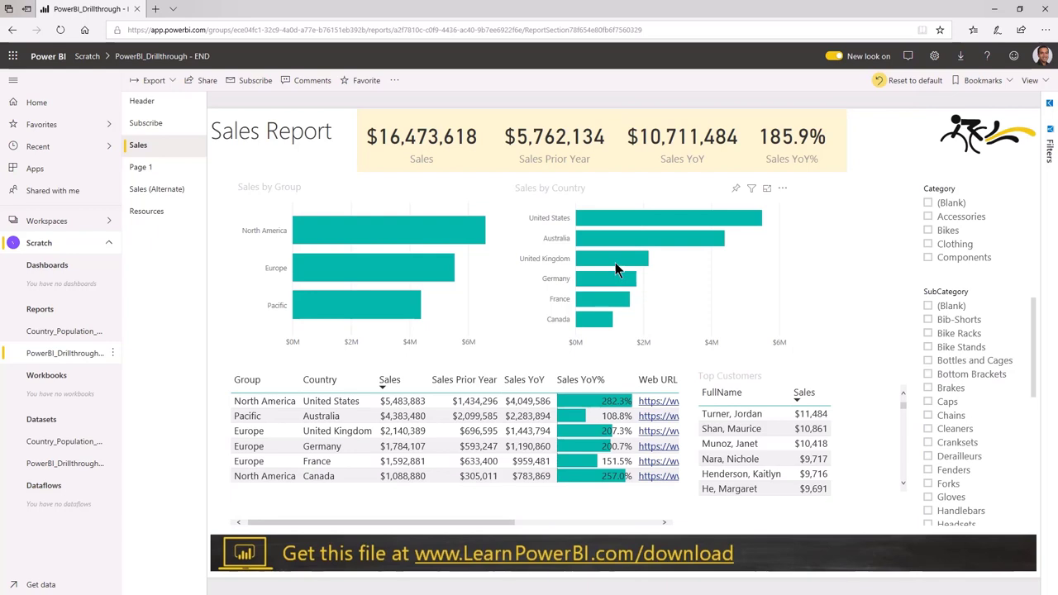
right_click(622, 262)
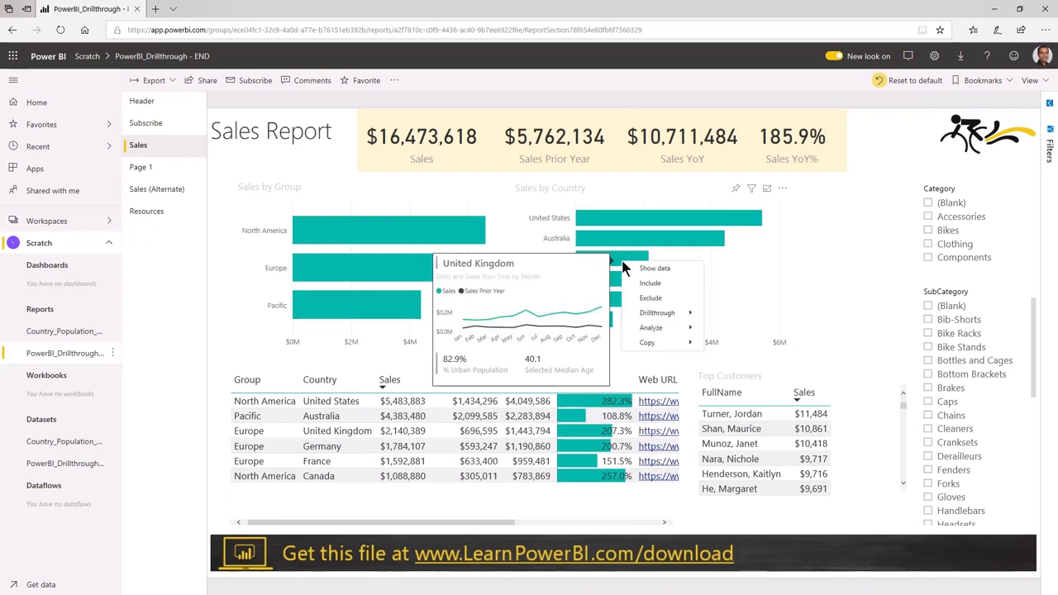
mouse_move(658, 313)
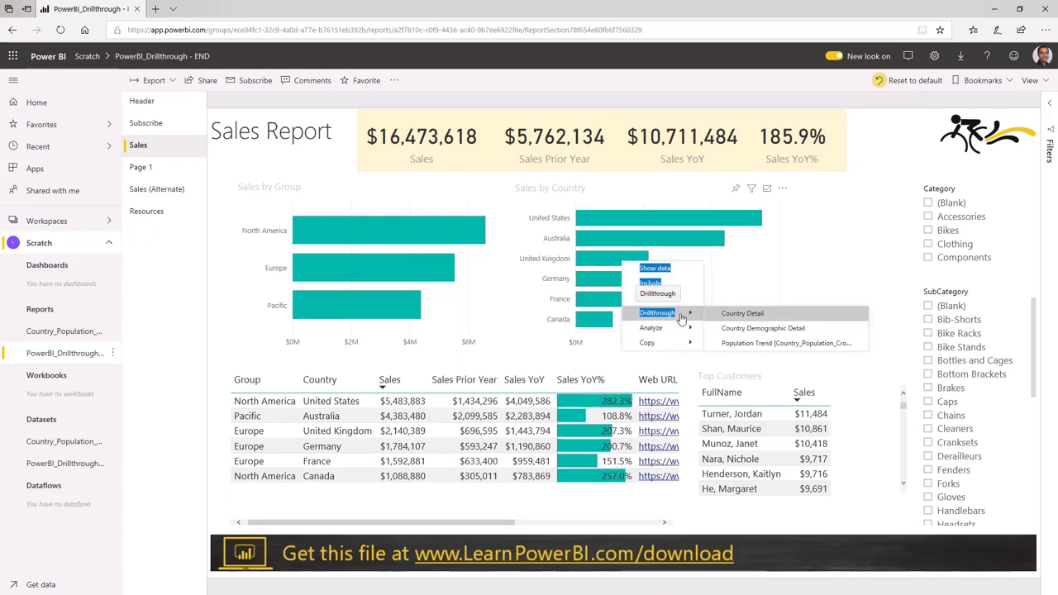
left_click(650, 276)
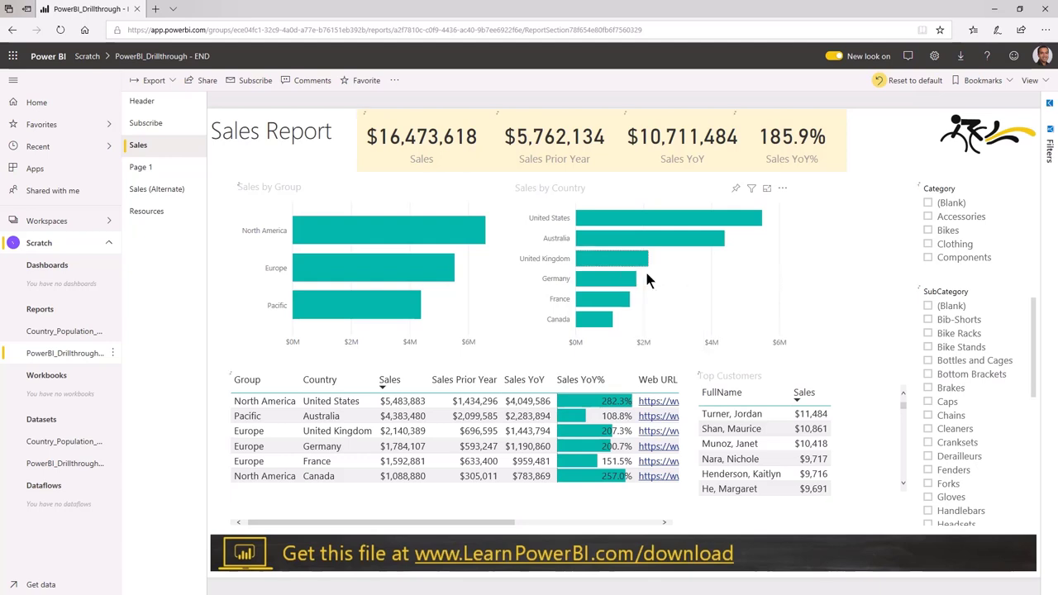
Drill through from the United Kingdom bar in Sales by Country to the Population Trend page of the cross-report.
right_click(642, 267)
mouse_move(668, 318)
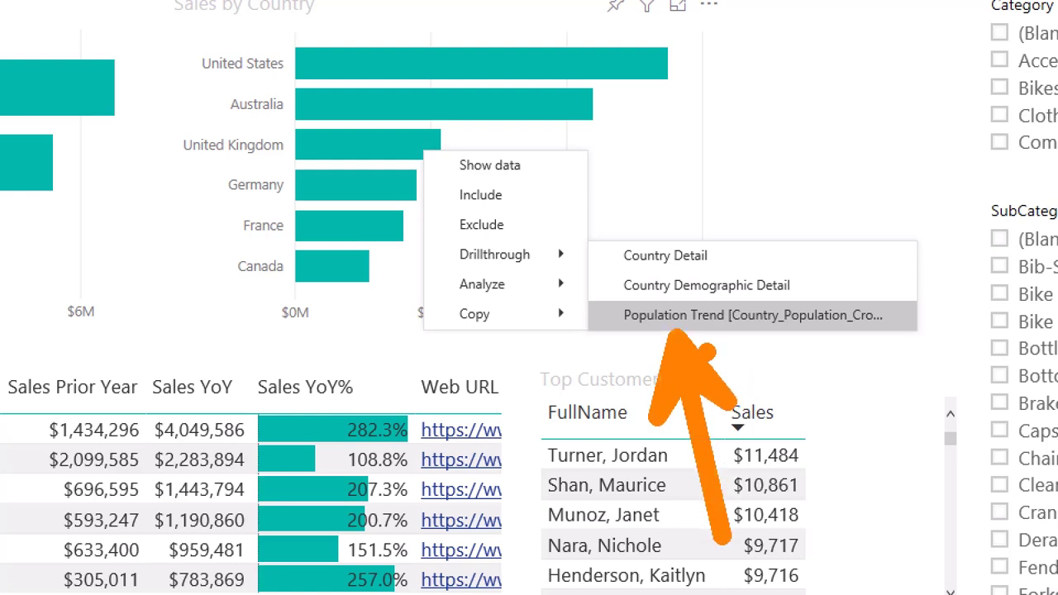
mouse_move(741, 340)
left_mouse_down()
mouse_move(953, 333)
mouse_move(936, 297)
mouse_move(886, 289)
mouse_move(604, 293)
mouse_move(596, 335)
left_mouse_up()
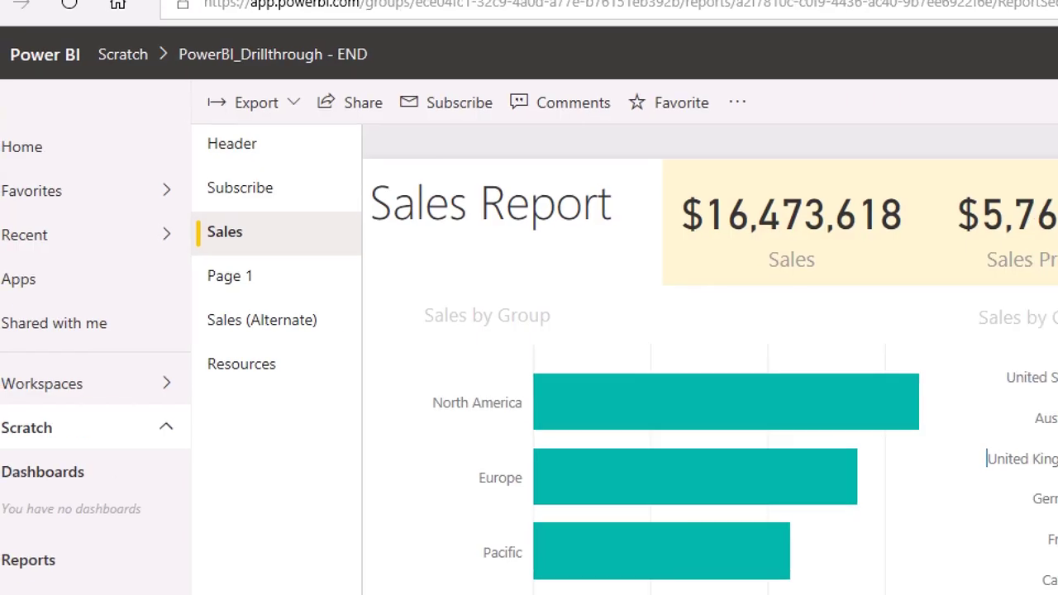
mouse_move(263, 72)
left_mouse_down()
mouse_move(327, 307)
mouse_move(319, 446)
left_mouse_up()
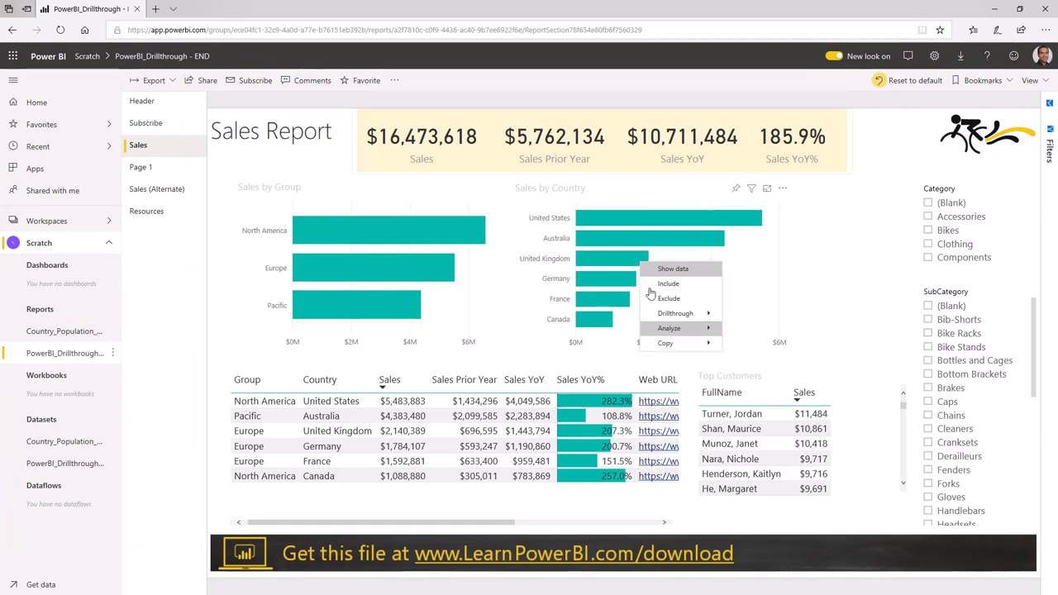
mouse_move(674, 315)
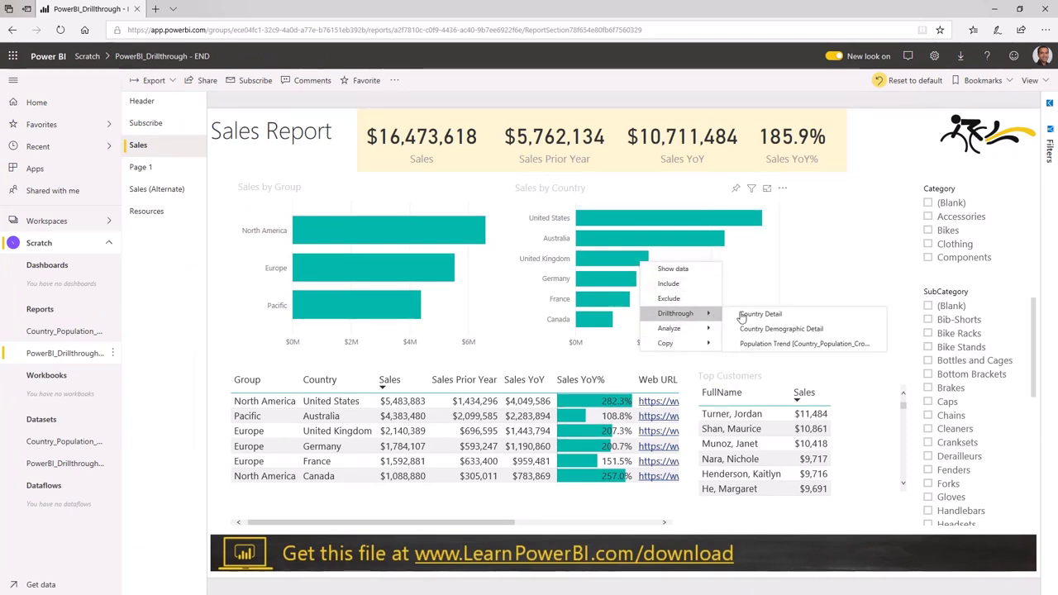
left_click(782, 345)
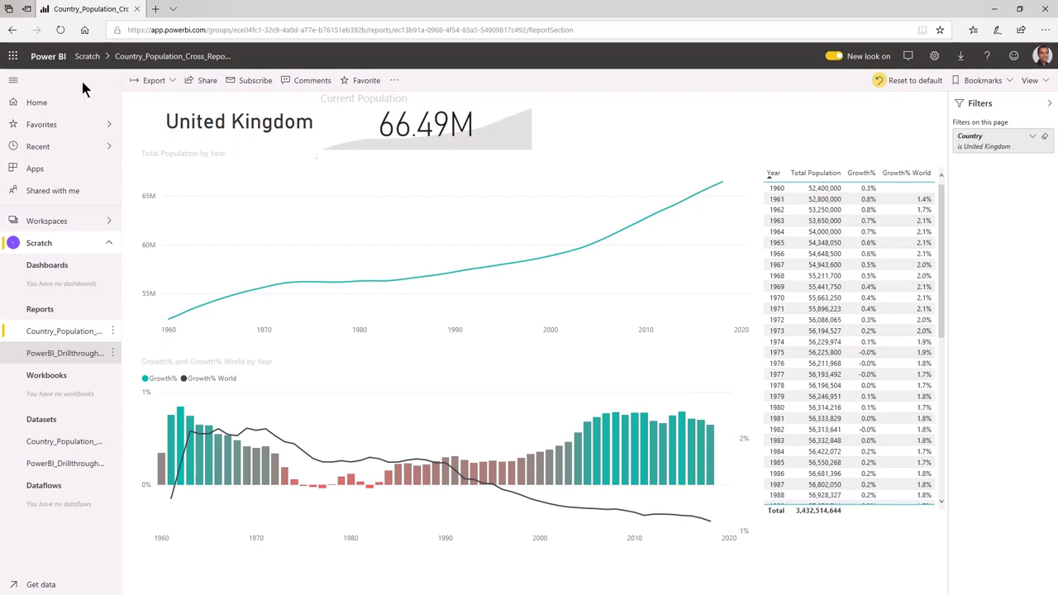
Return to the PowerBI_Drillthrough report's Sales page and drill through from the Australia bar to the cross-report Population Trend page.
left_click(15, 37)
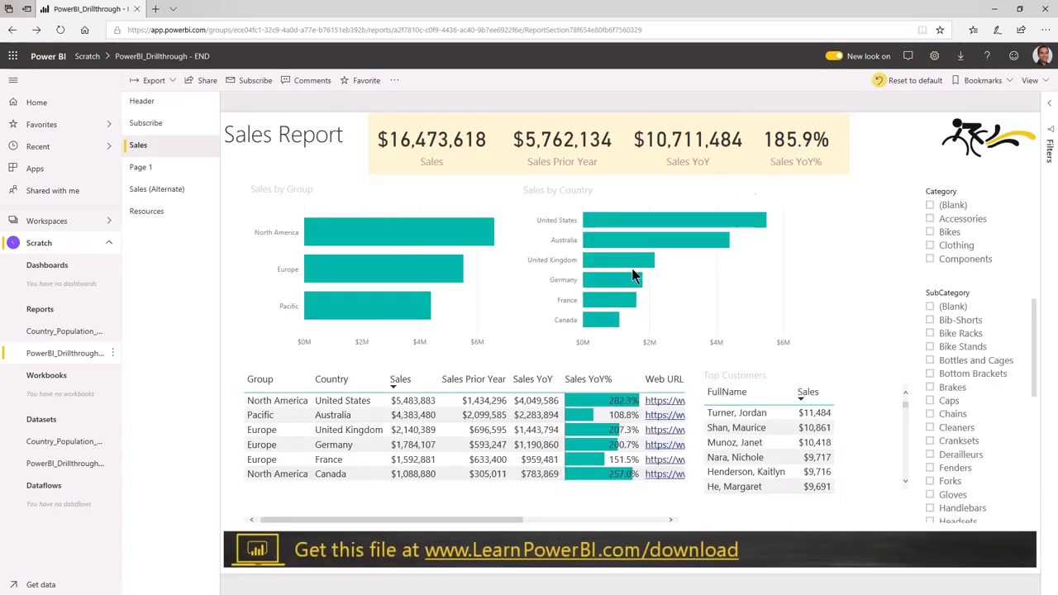
mouse_move(618, 262)
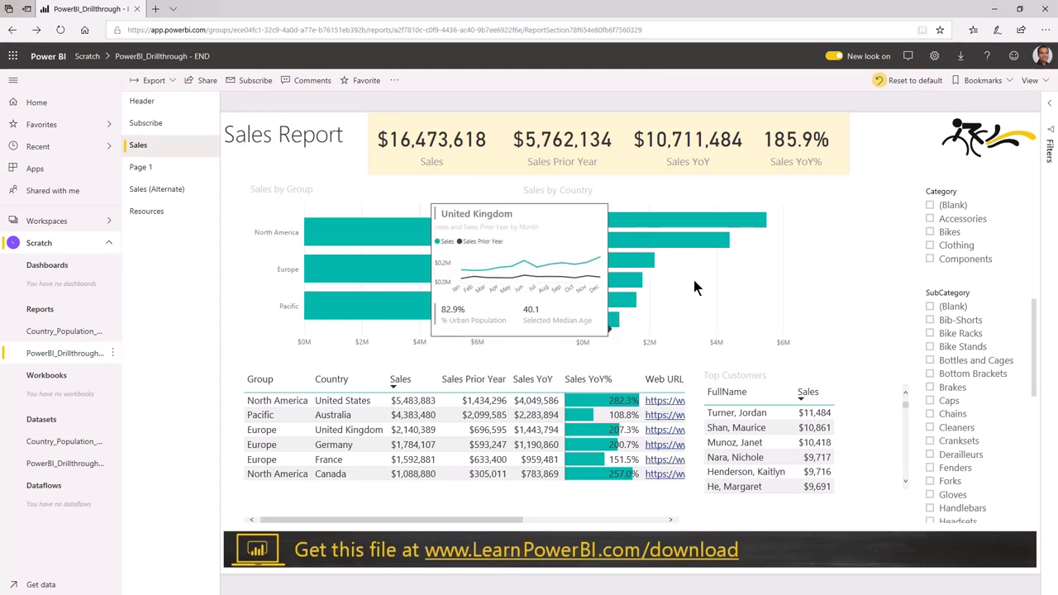
right_click(645, 243)
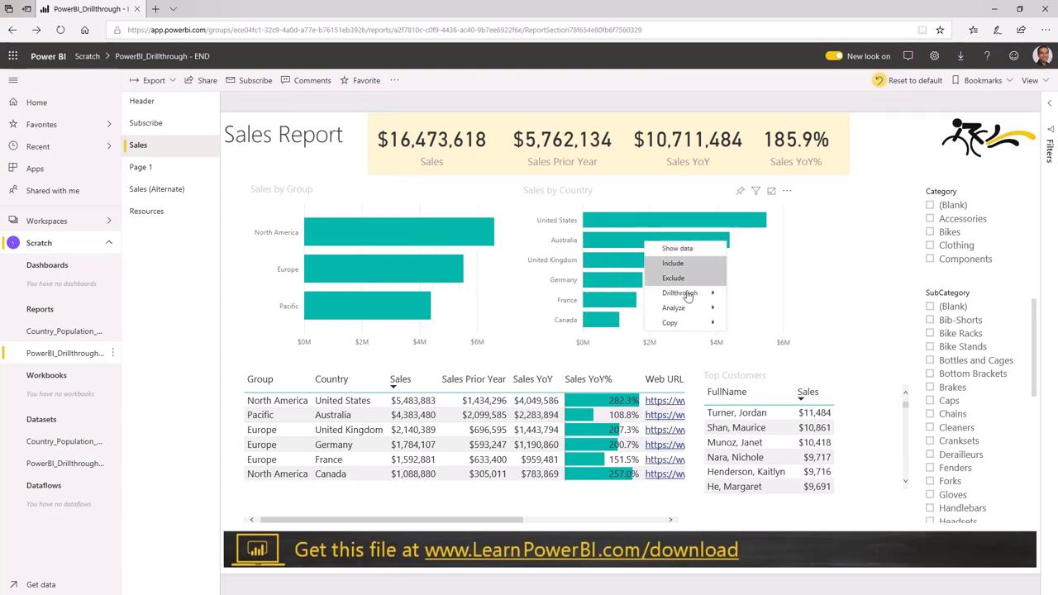
mouse_move(686, 293)
left_click(771, 327)
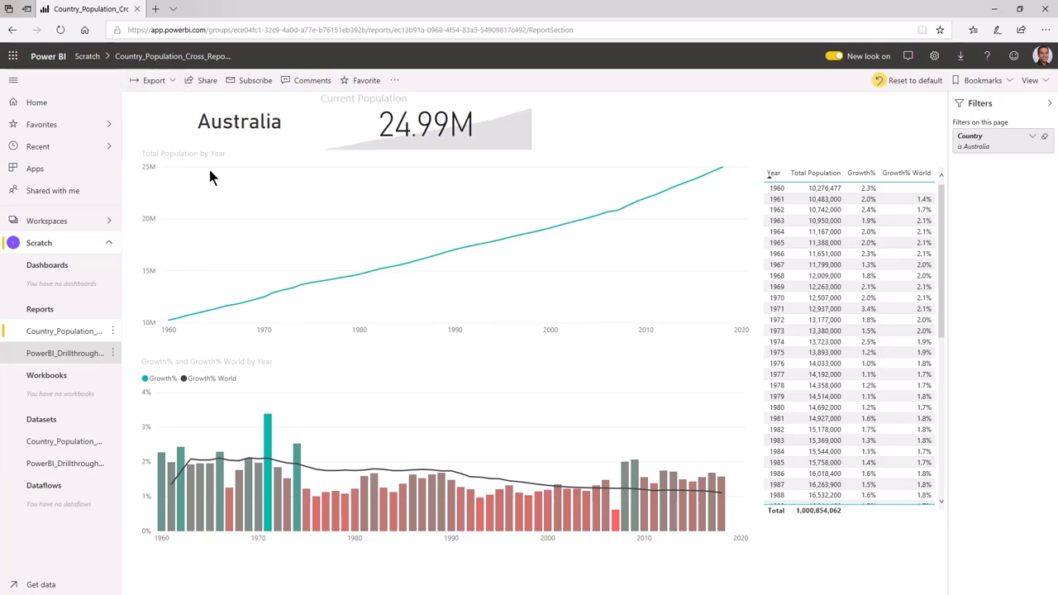
mouse_move(267, 437)
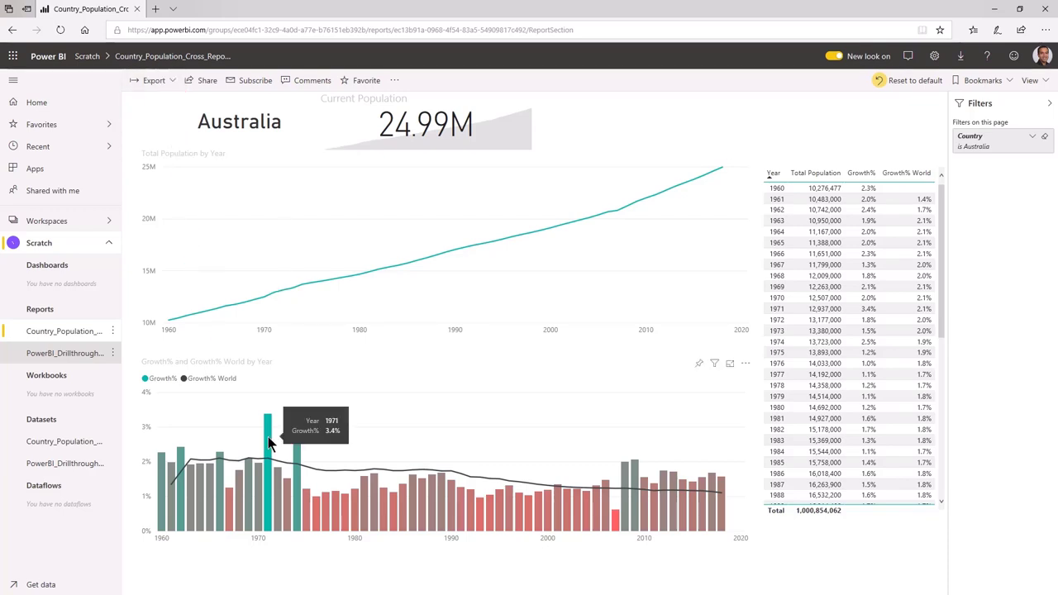